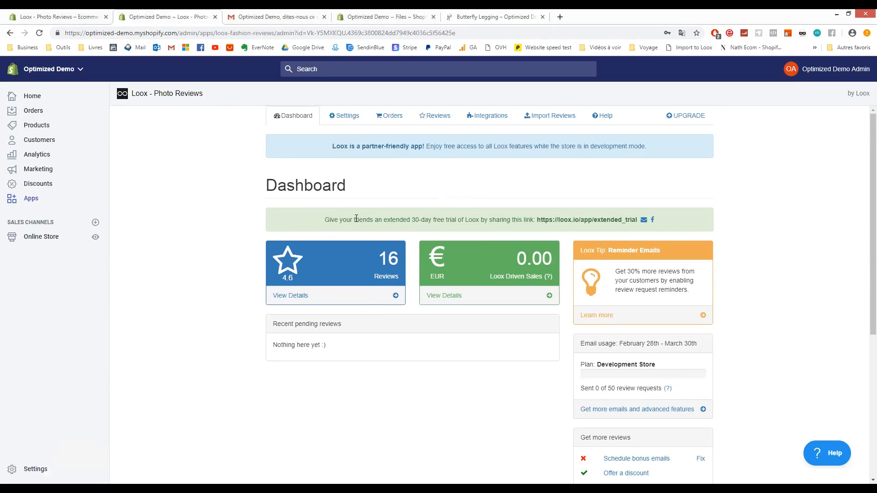
Look over the Loox dashboard's review figures and tips, and open the Loox settings.
scroll(421, 307, down, 2)
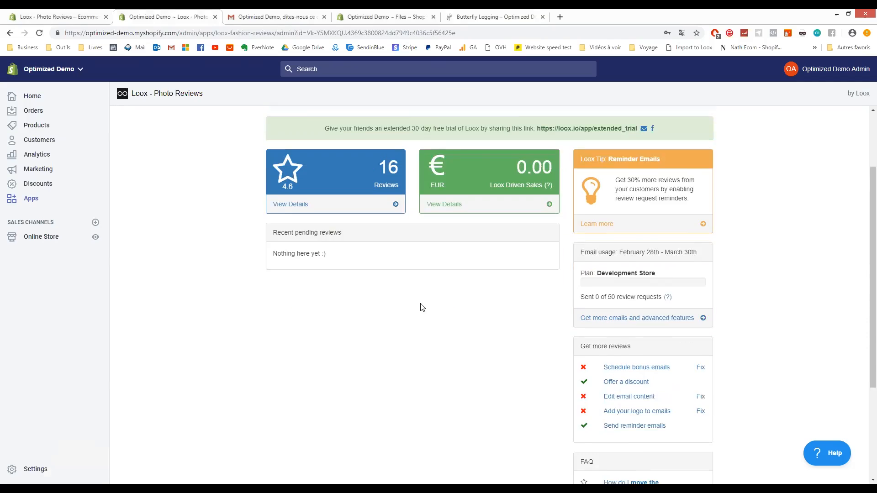
scroll(421, 307, down, 3)
scroll(384, 315, up, 5)
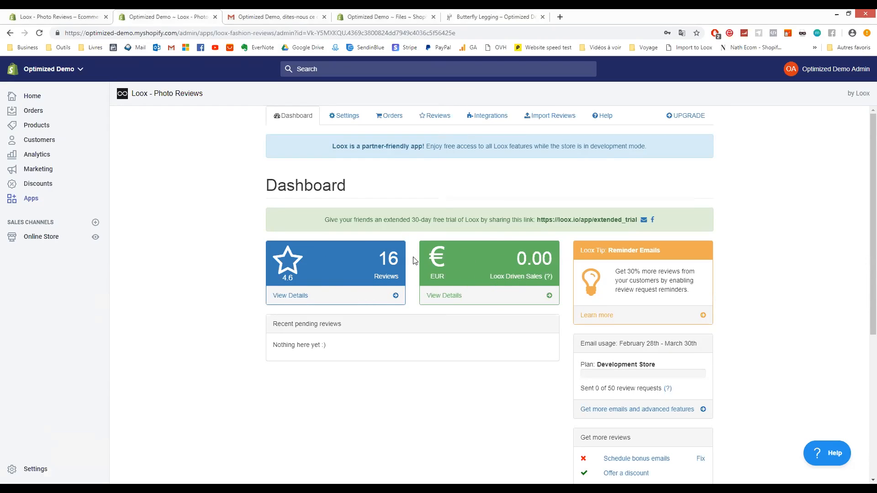
scroll(507, 269, down, 5)
scroll(377, 281, up, 5)
click(341, 120)
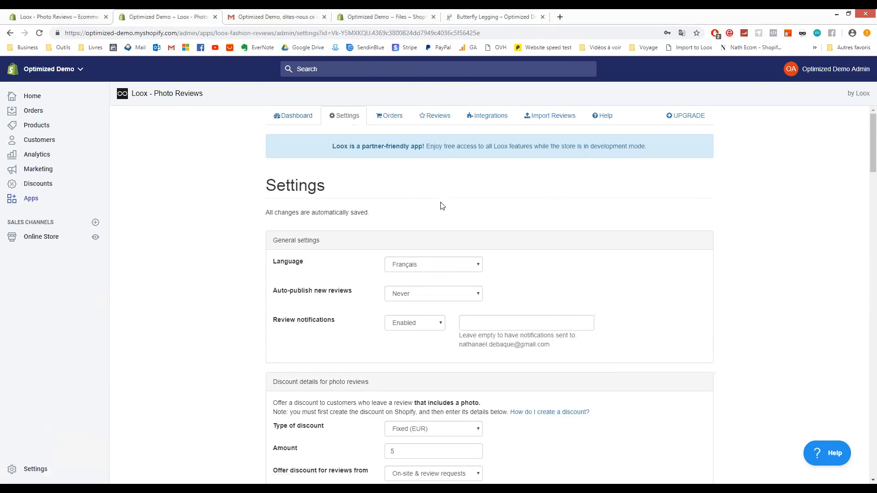
Switch to the Butterfly Legging product page in the storefront and accept its cookie notice.
click(462, 15)
scroll(427, 264, up, 5)
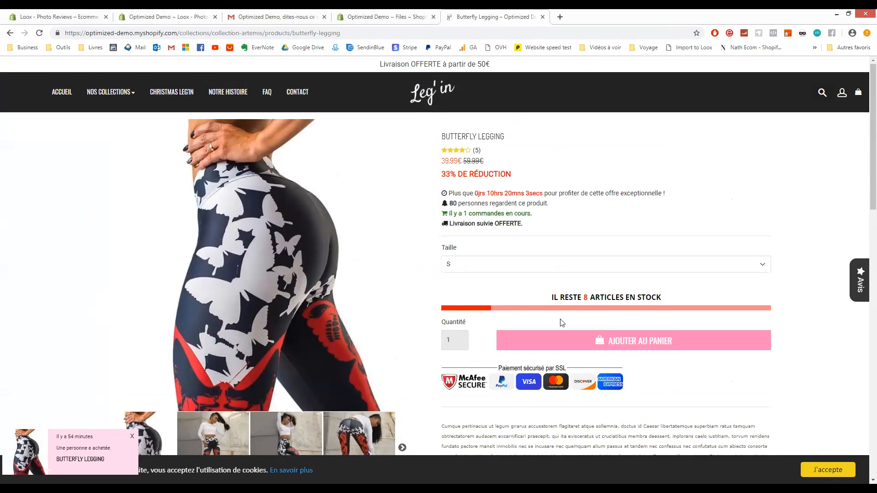
click(829, 471)
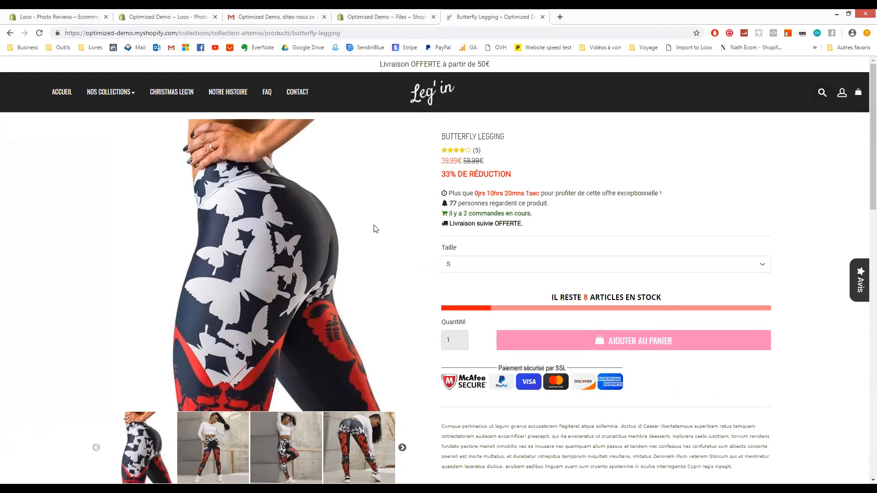
scroll(405, 237, down, 2)
scroll(411, 201, up, 2)
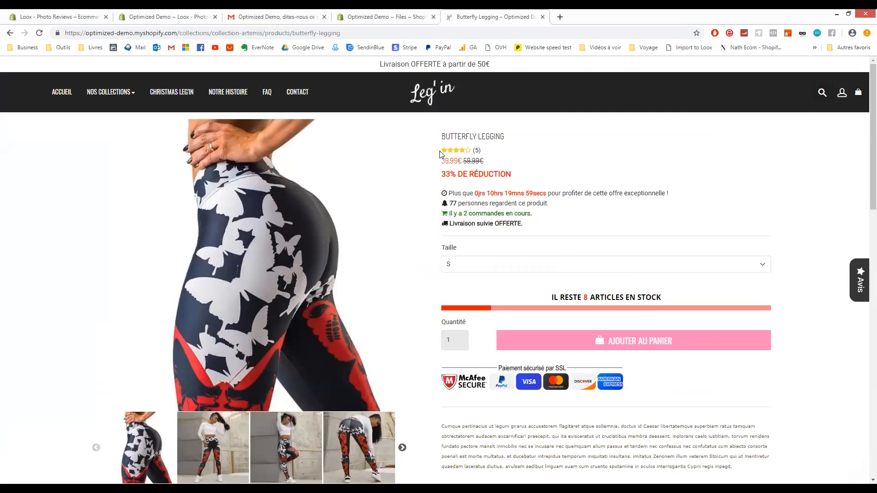
Go from the star rating under the product title to the customer reviews section and examine it.
drag(440, 153, 485, 154)
click(477, 151)
scroll(314, 315, down, 2)
scroll(314, 316, up, 3)
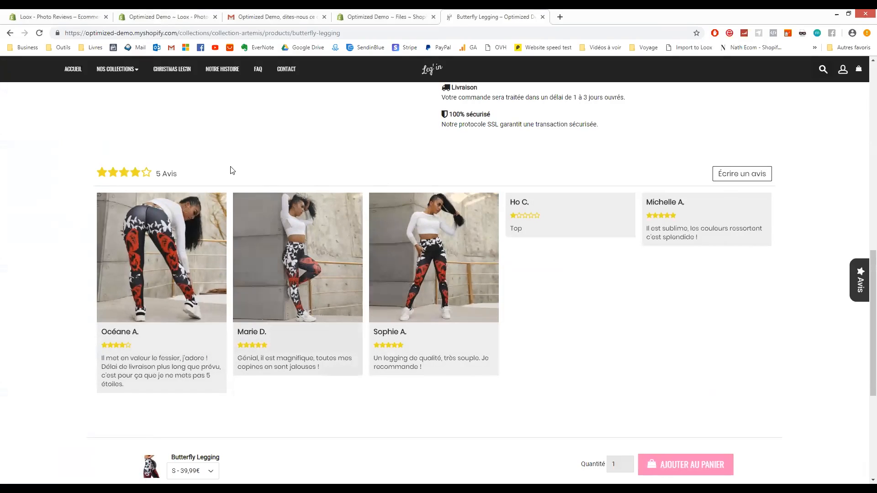
double_click(169, 174)
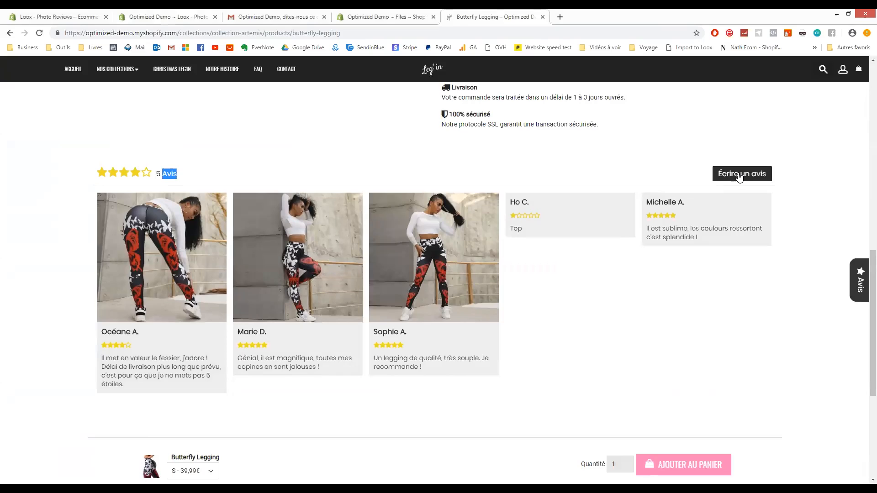
click(586, 343)
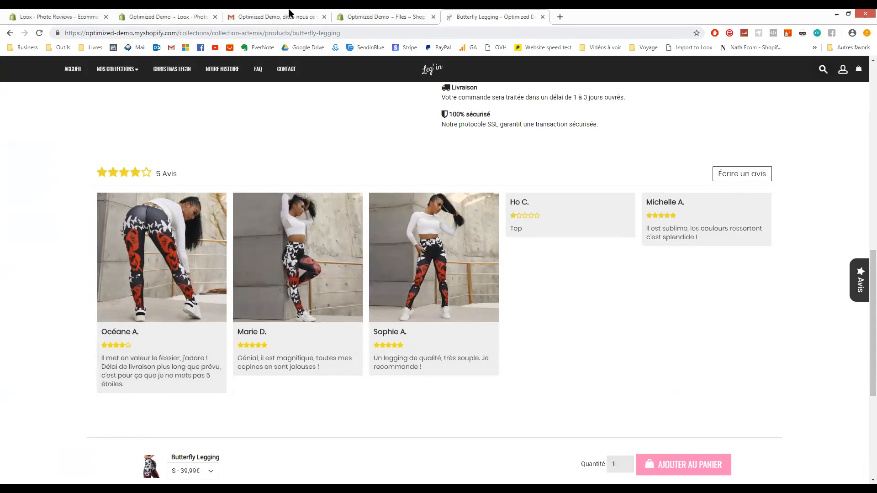
Return to the Loox settings and inspect the auto-publish and notification options for new reviews.
click(172, 11)
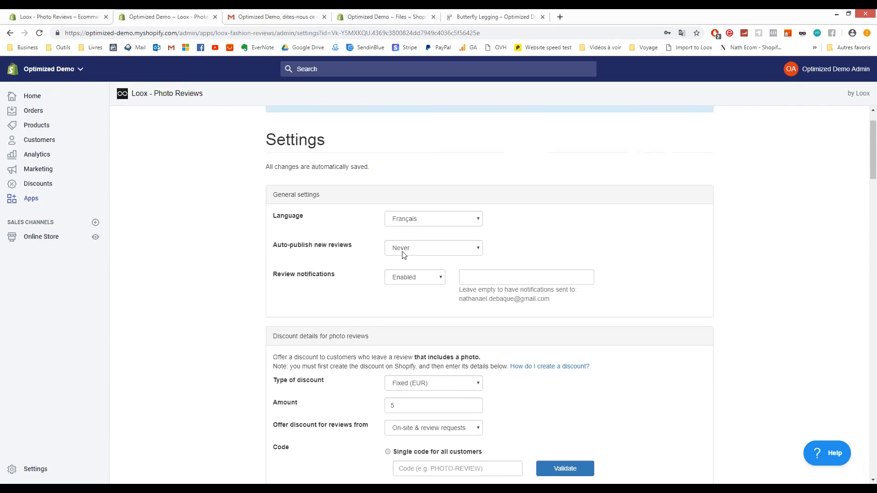
click(402, 252)
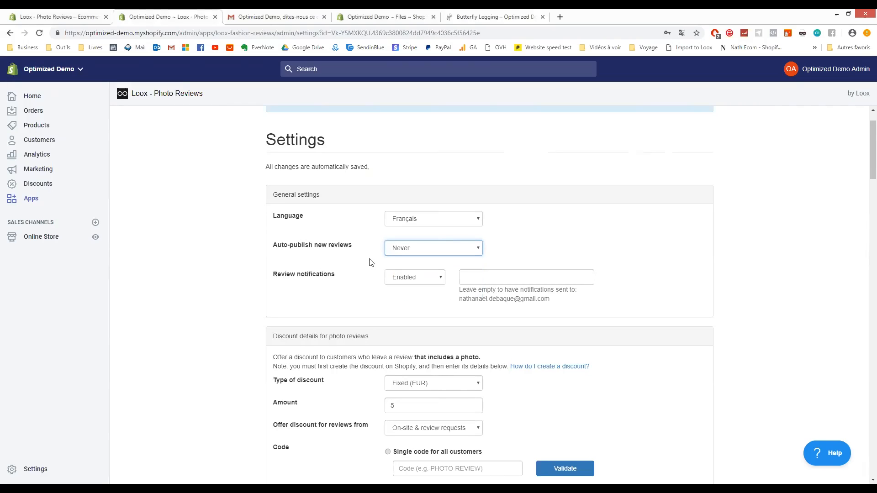
click(409, 292)
Set the photo review discount type to Percentage (%) with an amount of 10.
scroll(239, 268, down, 2)
scroll(362, 233, down, 2)
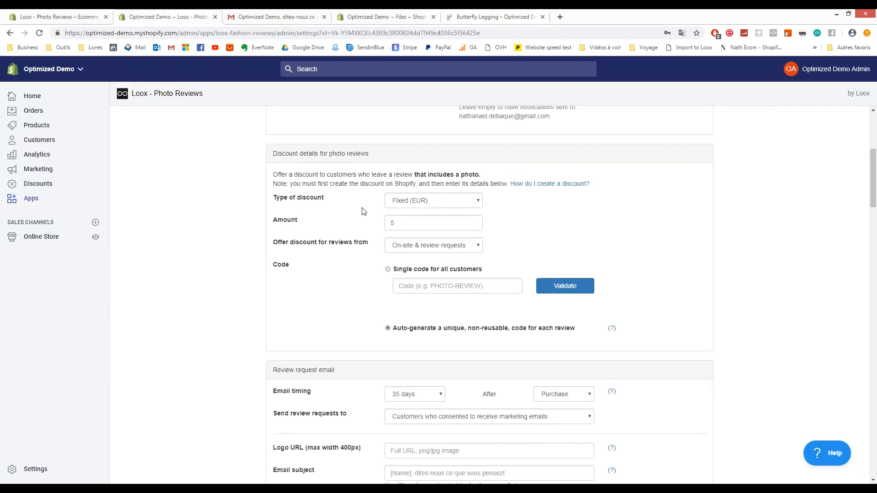
click(409, 201)
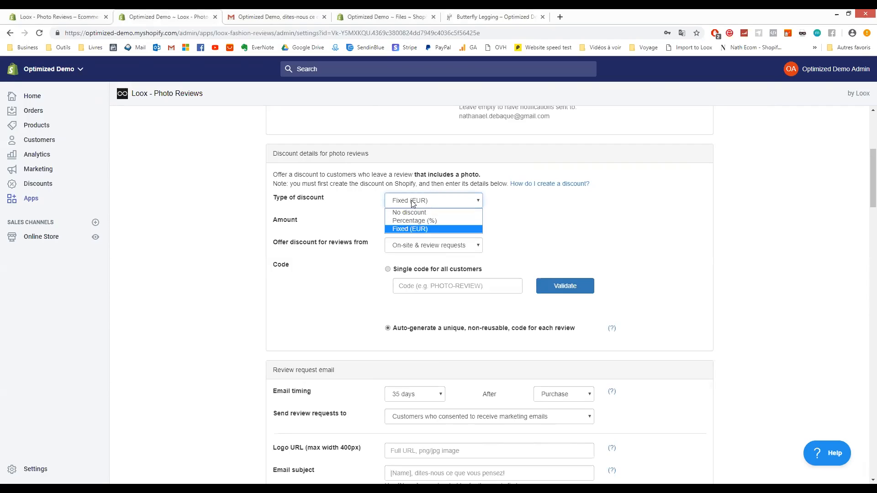
click(421, 229)
click(436, 201)
click(405, 220)
key(Tab)
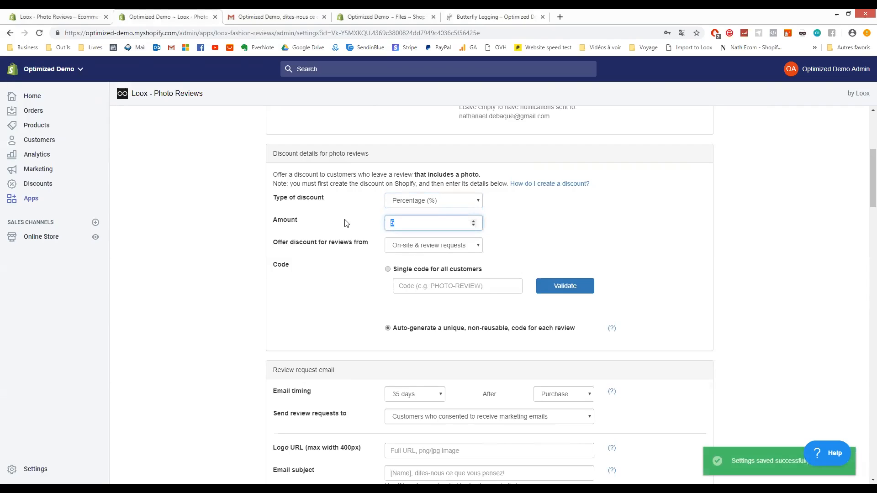
text(10)
click(596, 208)
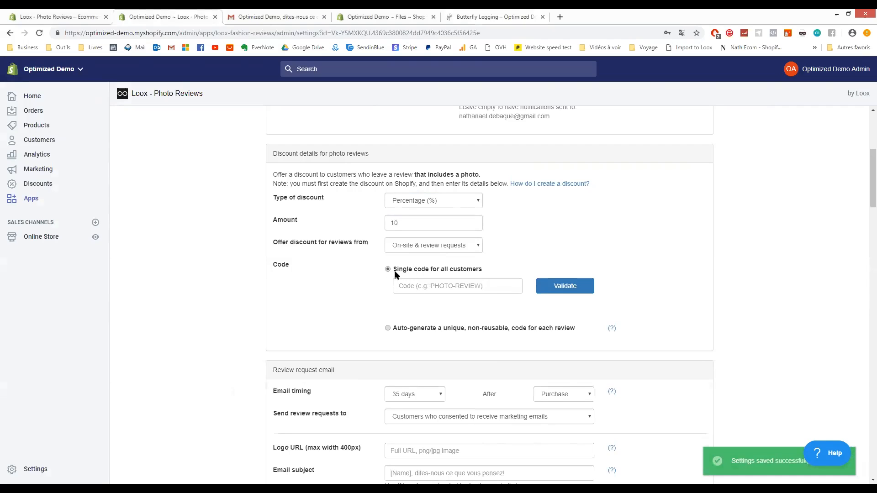
Enter and validate 10PROMO as the single customer code, but select auto-generating a unique, non-reusable code for each review.
click(415, 283)
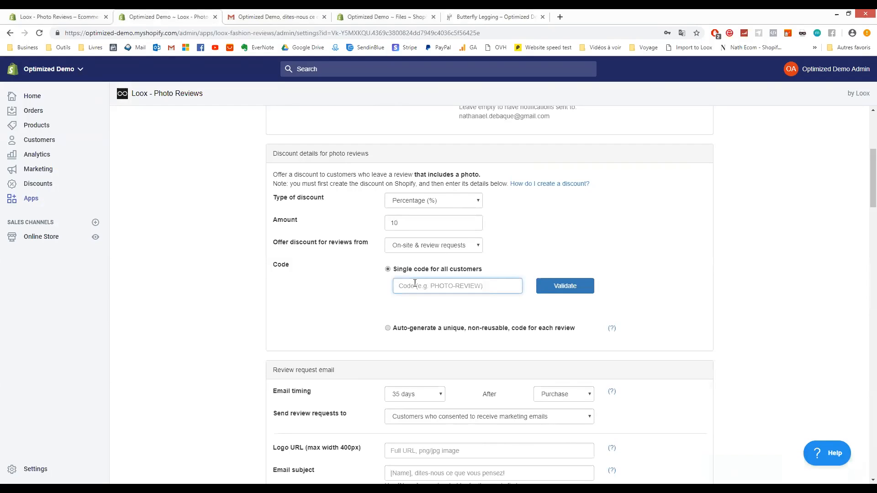
text(10PROMO)
click(483, 311)
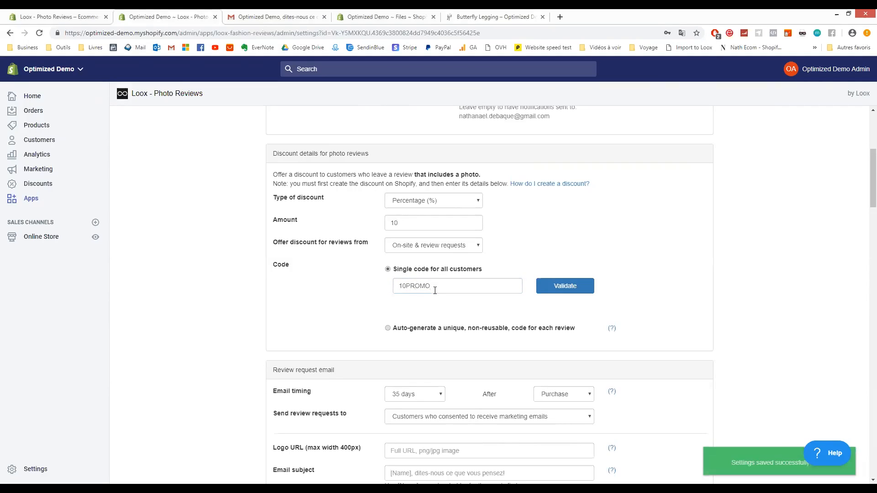
double_click(422, 290)
click(462, 307)
click(582, 284)
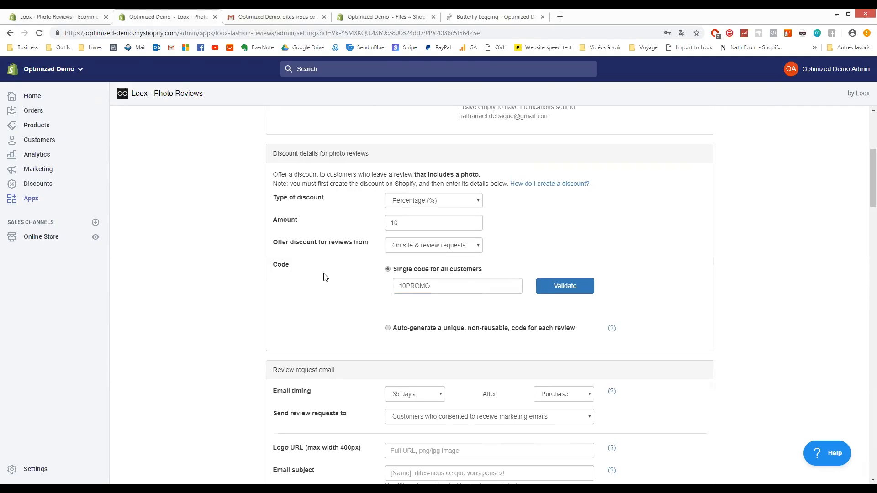
click(388, 328)
Set the review request email timing to 28 days after Purchase.
scroll(407, 233, down, 2)
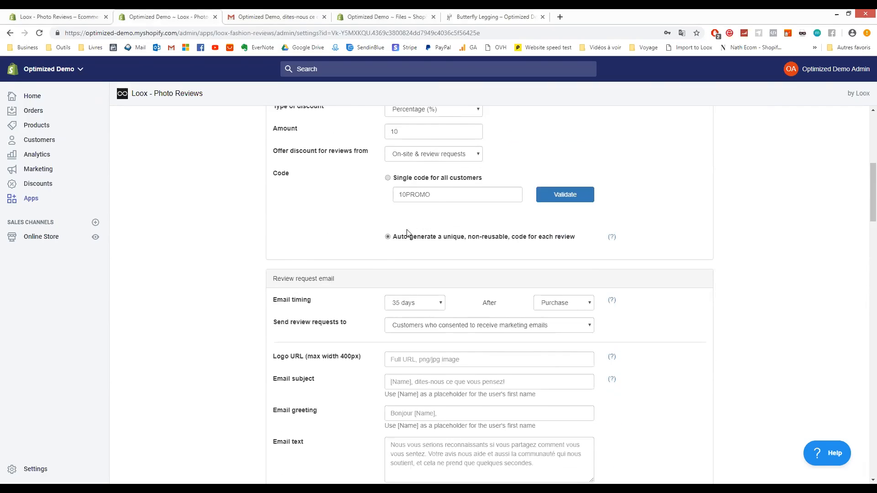
scroll(329, 216, down, 3)
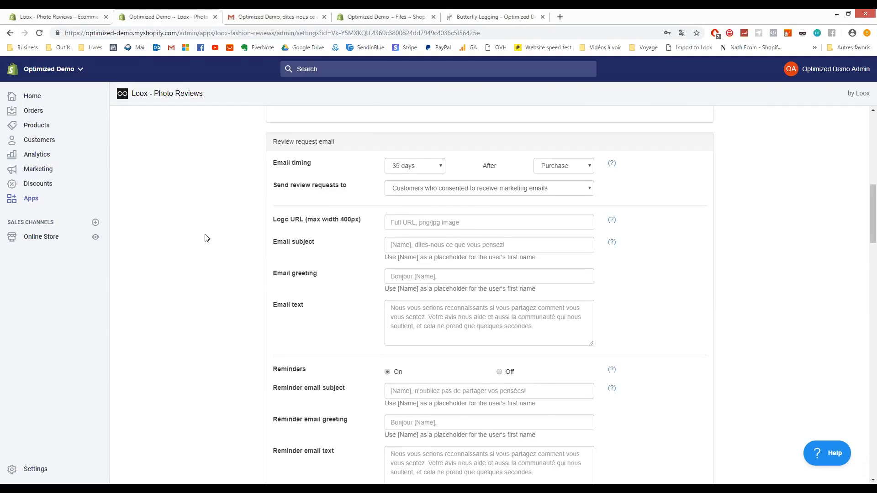
click(416, 166)
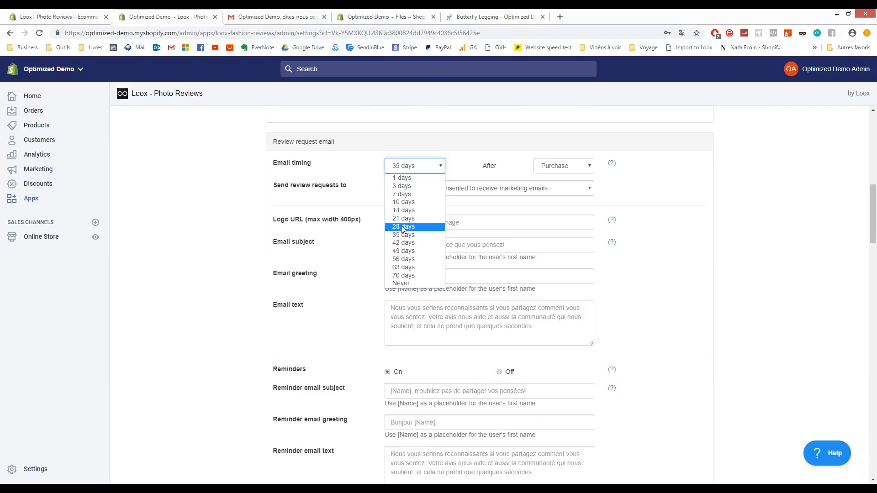
click(403, 227)
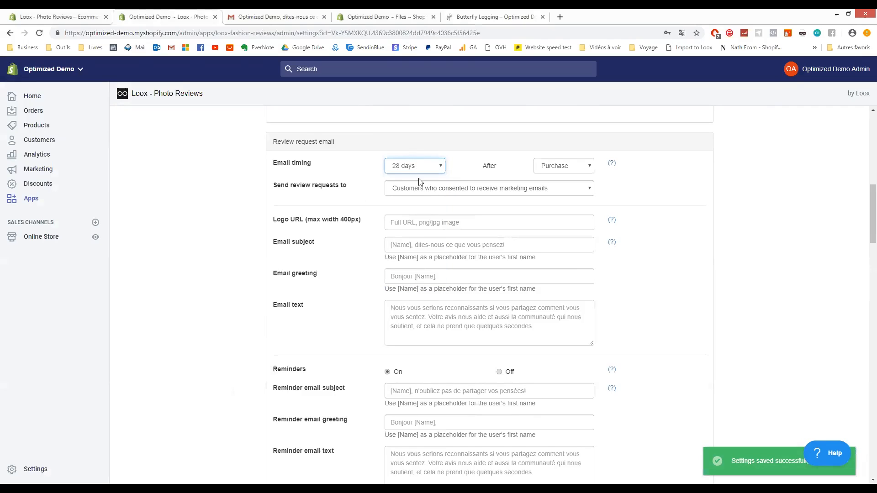
click(565, 167)
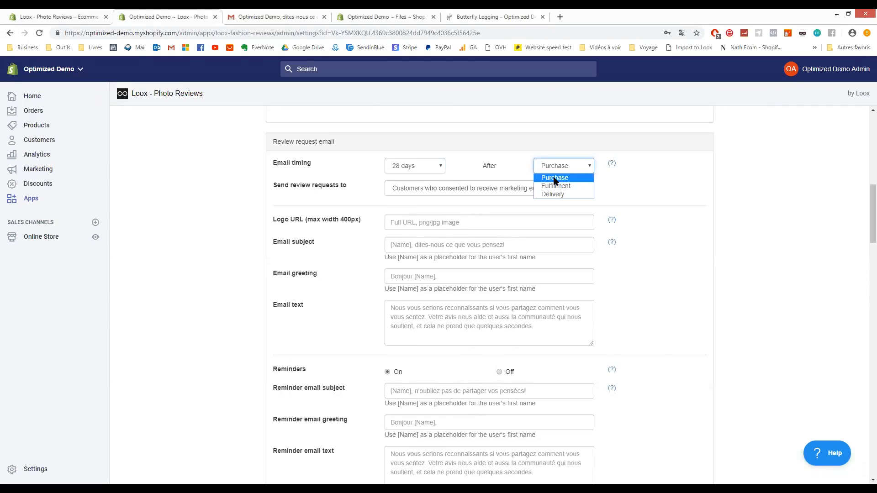
click(556, 178)
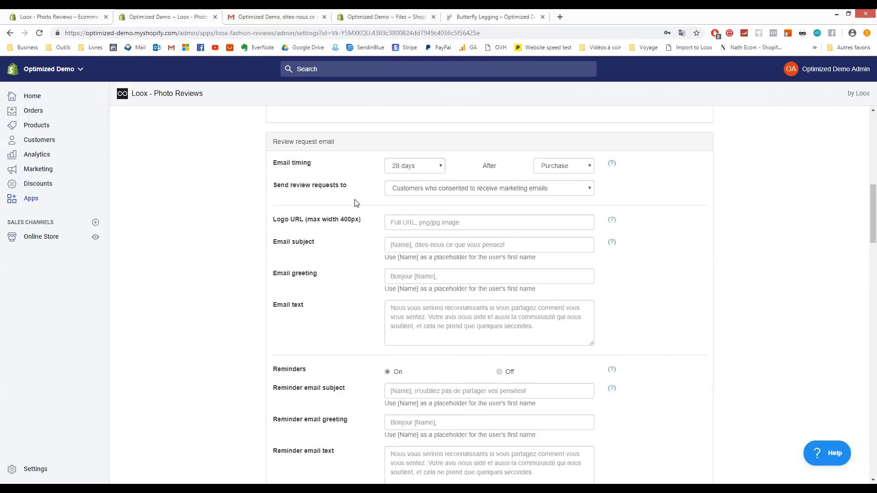
Copy the URL of slideproduit.jpg from the Files page of the Shopify store settings.
click(396, 14)
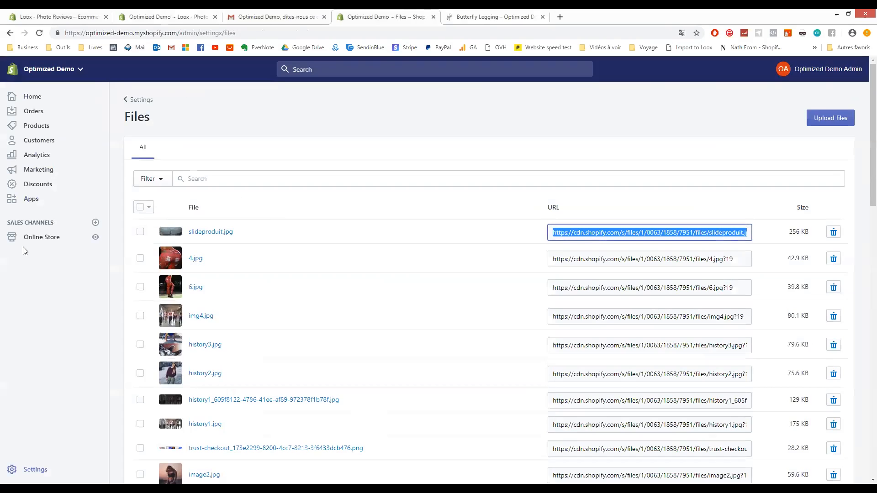
click(41, 470)
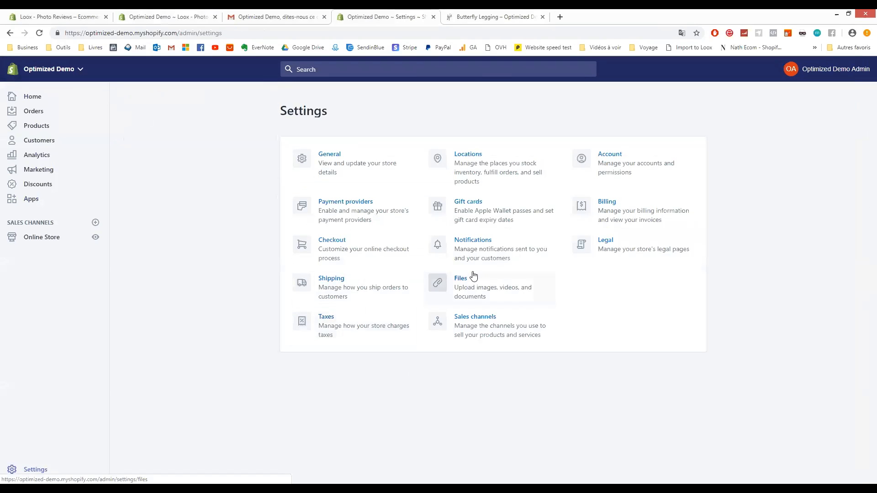
click(450, 284)
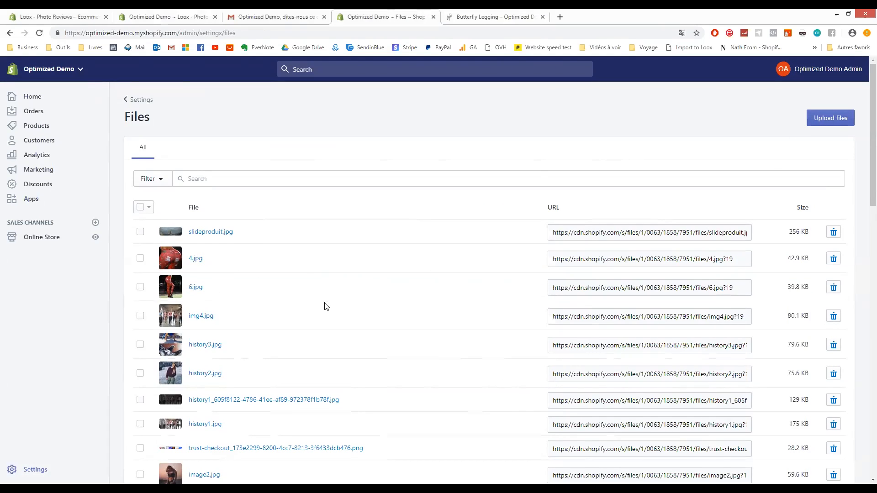
click(579, 234)
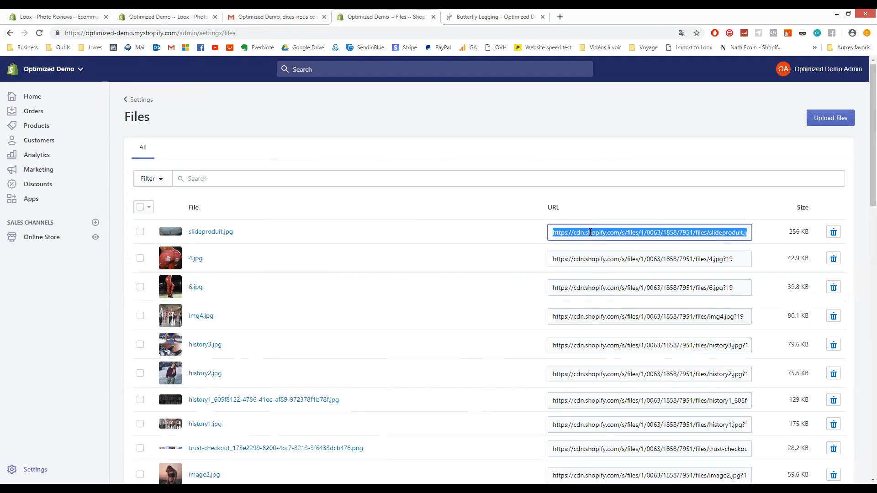
right_click(588, 233)
click(608, 242)
Paste the copied slideproduit.jpg address as the logo URL of the Loox review request email.
click(146, 17)
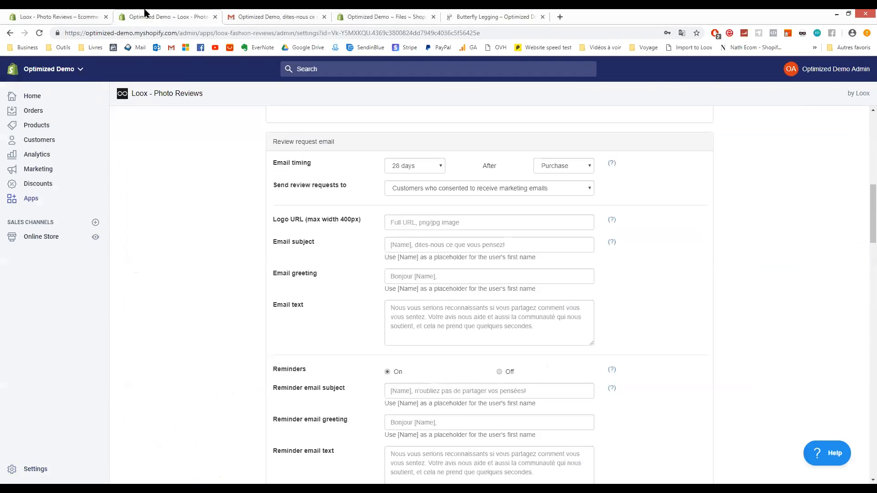
right_click(409, 223)
click(434, 270)
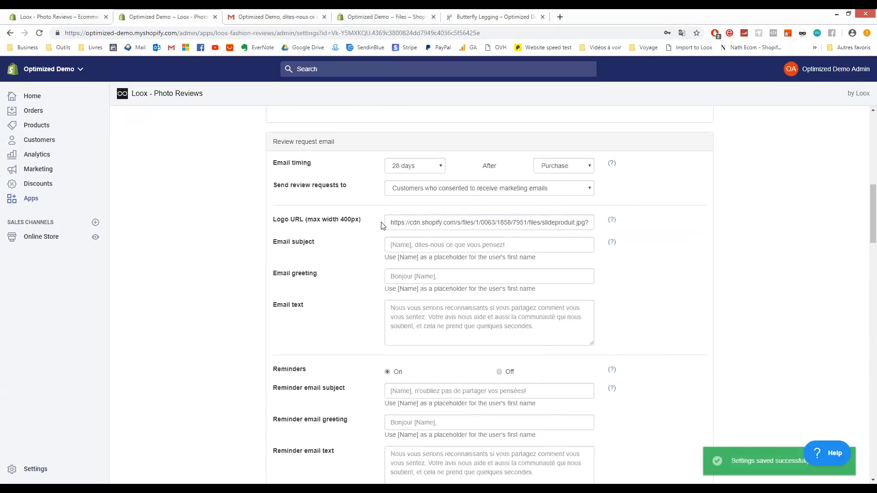
Look through the subject, greeting and text fields of the review request email.
click(426, 246)
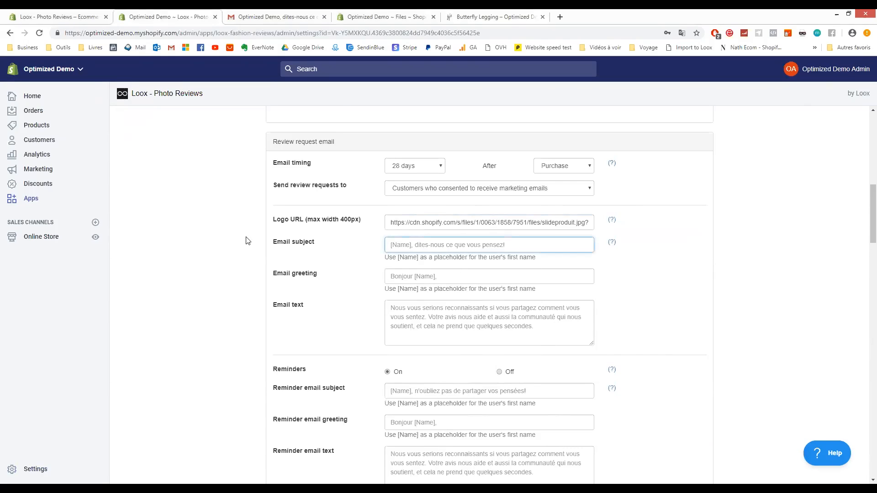
click(415, 275)
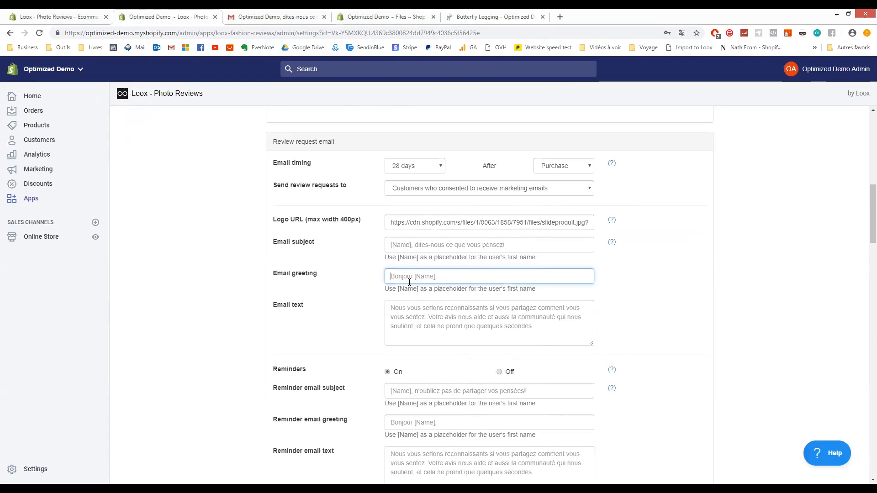
click(434, 329)
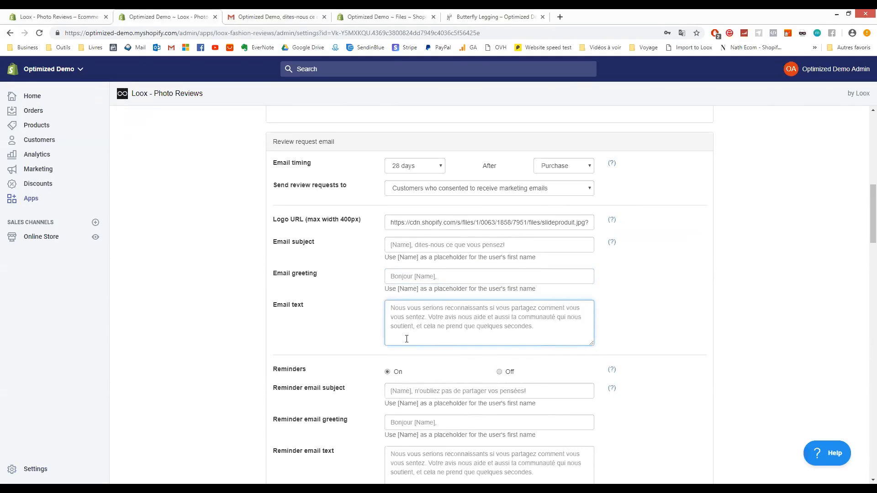
Switch the review request reminders off and back on.
scroll(326, 179, down, 4)
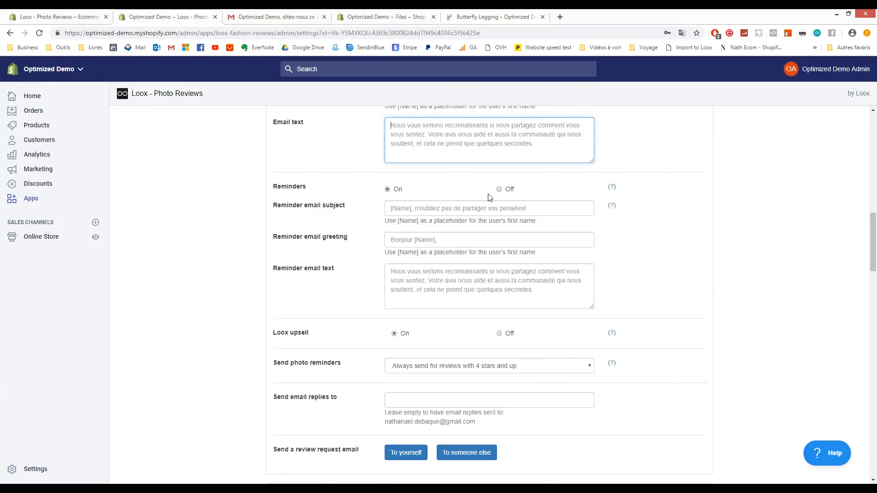
click(499, 189)
click(388, 189)
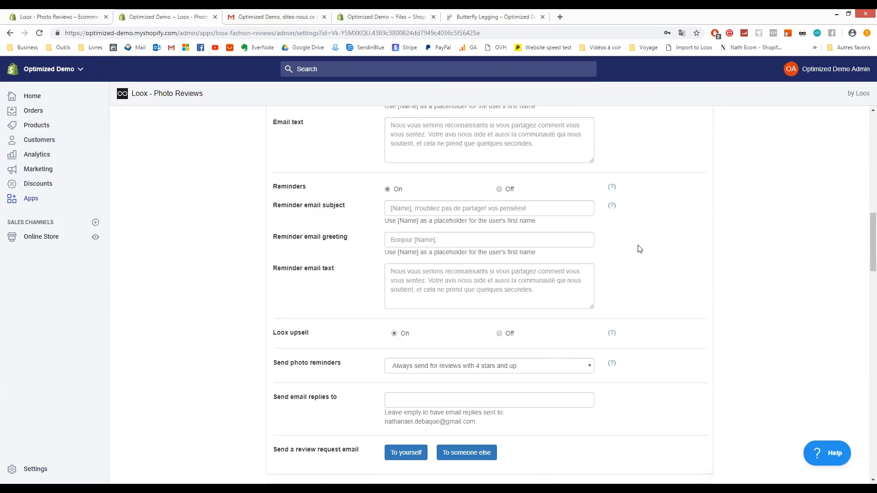
Look through the subject, greeting and text fields of the reminder email in the Loox settings.
scroll(610, 276, up, 4)
scroll(498, 267, down, 1)
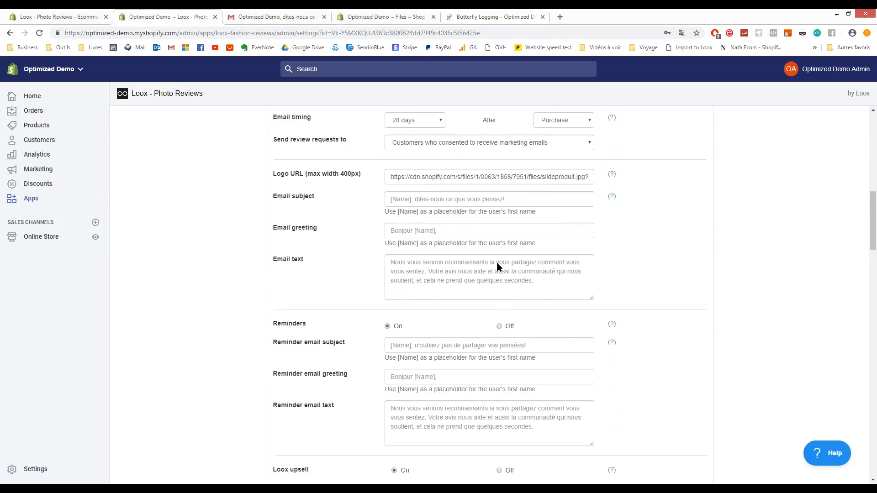
scroll(498, 267, down, 3)
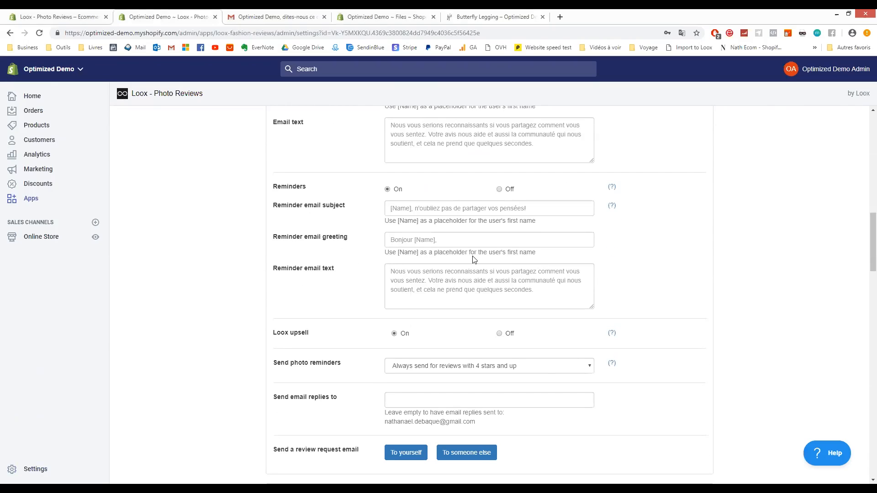
click(433, 208)
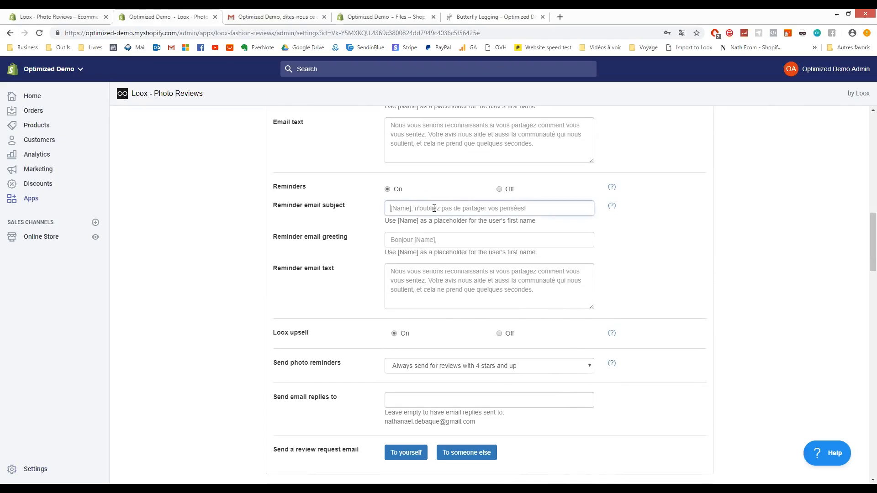
click(406, 242)
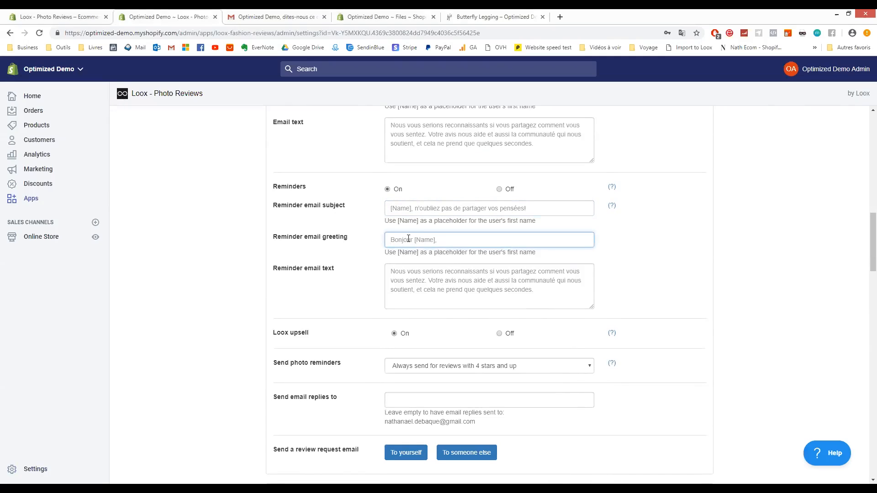
click(399, 308)
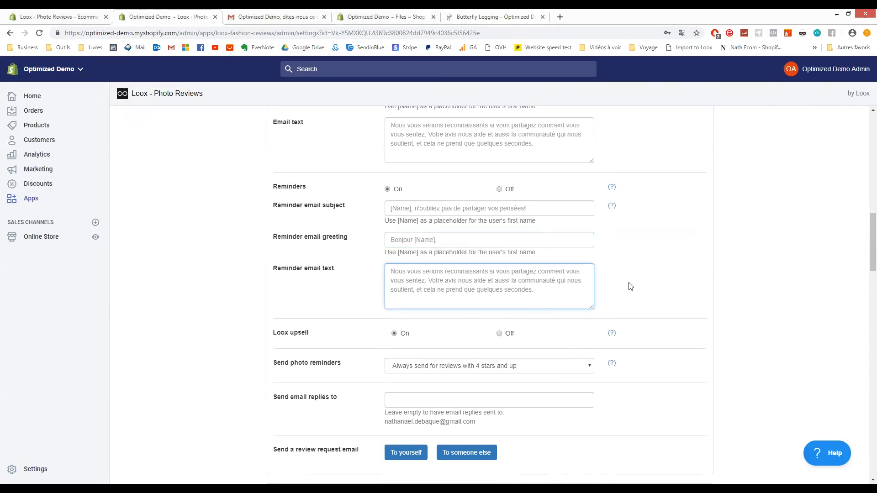
Read the help article explaining how Loox upsell works and return to the upsell setting.
scroll(395, 231, down, 1)
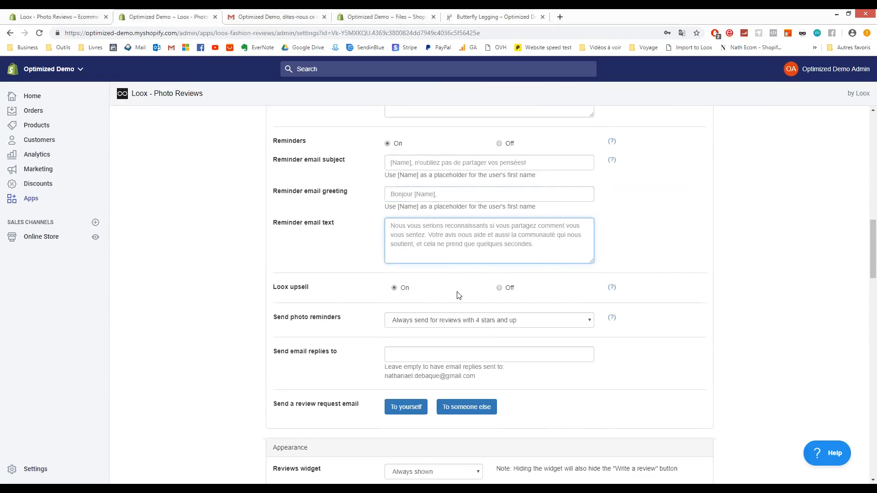
scroll(386, 252, down, 1)
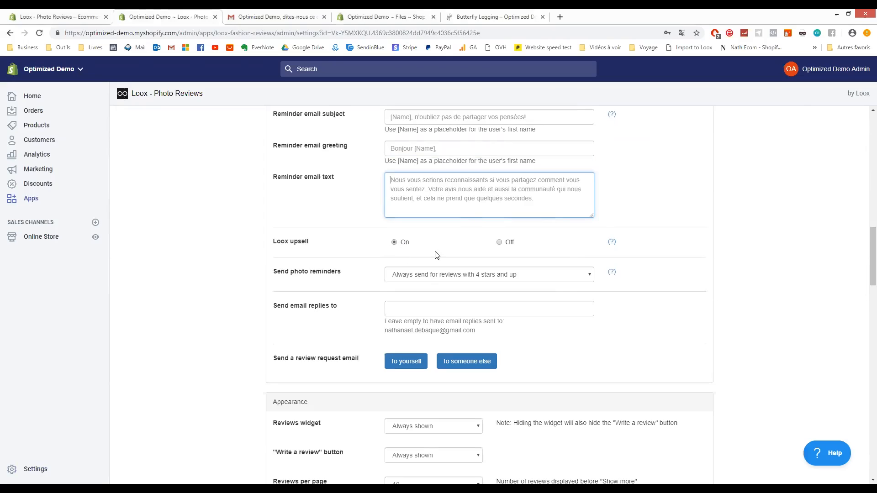
click(612, 242)
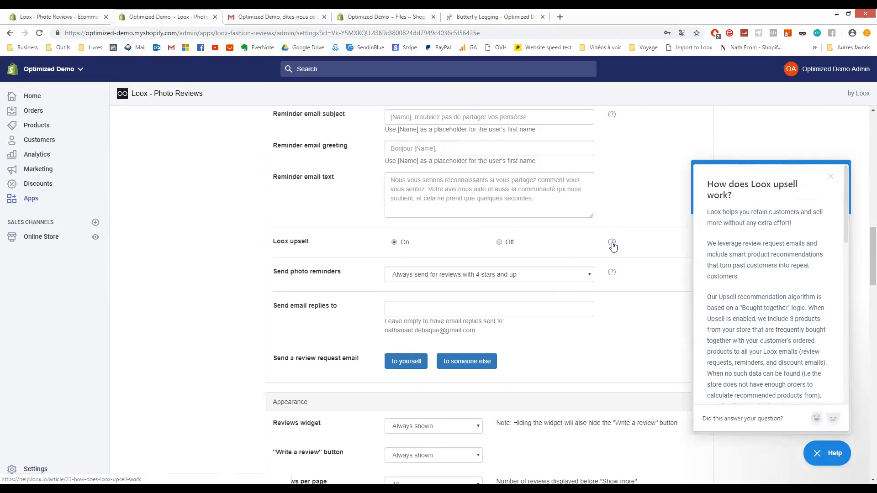
scroll(752, 253, down, 3)
scroll(770, 306, down, 6)
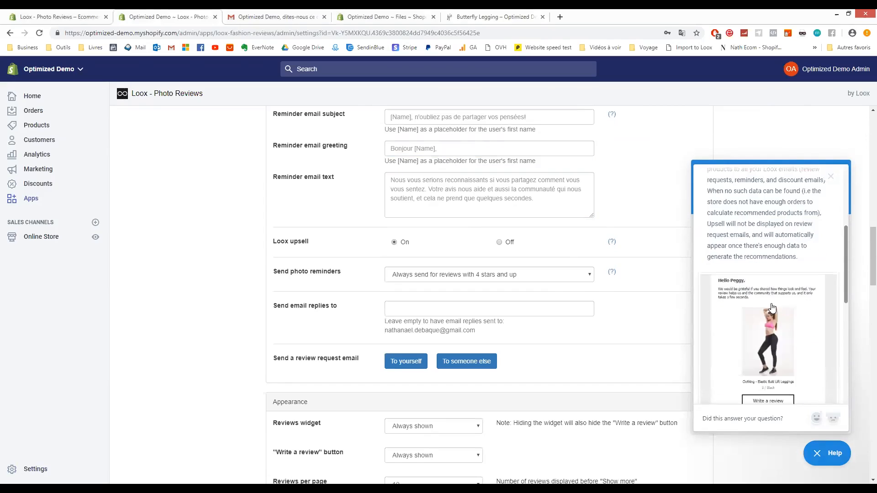
scroll(720, 259, up, 6)
scroll(722, 270, up, 5)
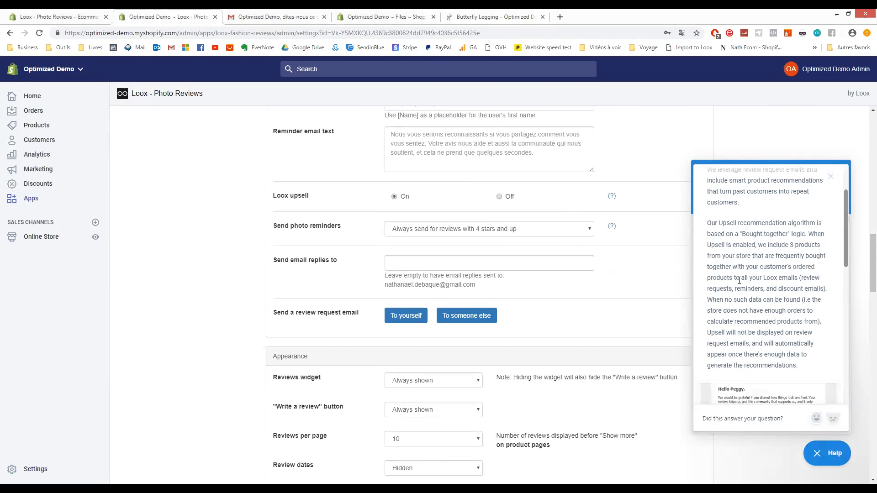
click(832, 178)
scroll(374, 286, down, 2)
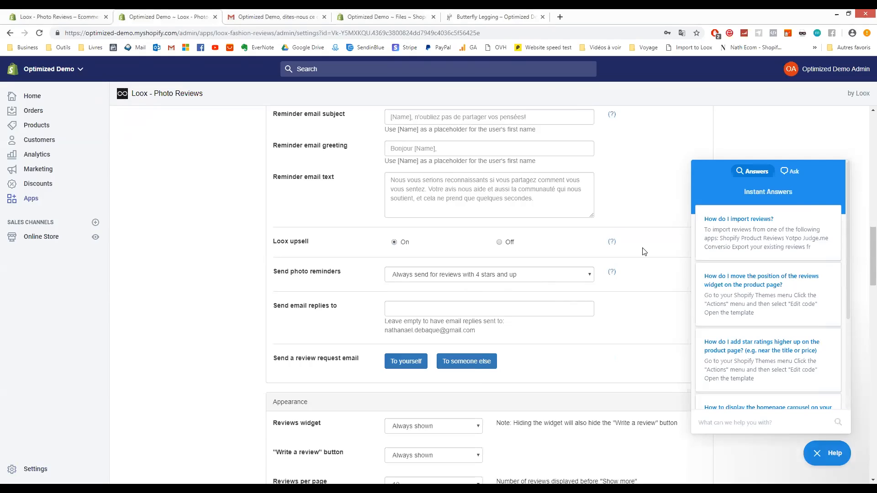
Reopen the Loox upsell help article to view its example email with recommended products, and close the help.
click(612, 242)
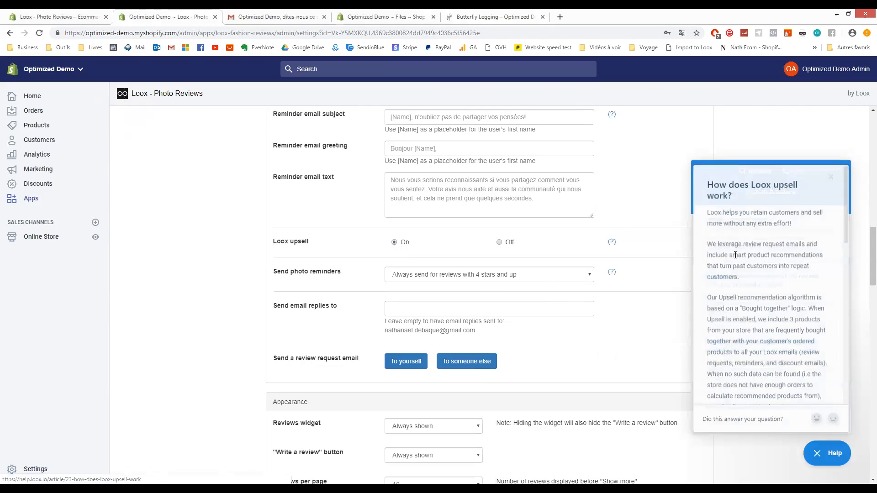
scroll(767, 299, down, 5)
scroll(767, 299, down, 4)
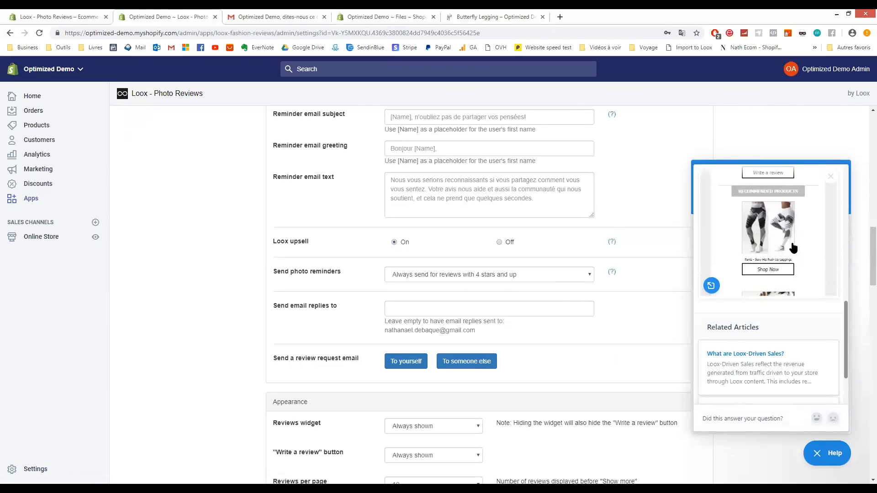
scroll(772, 263, down, 1)
click(832, 181)
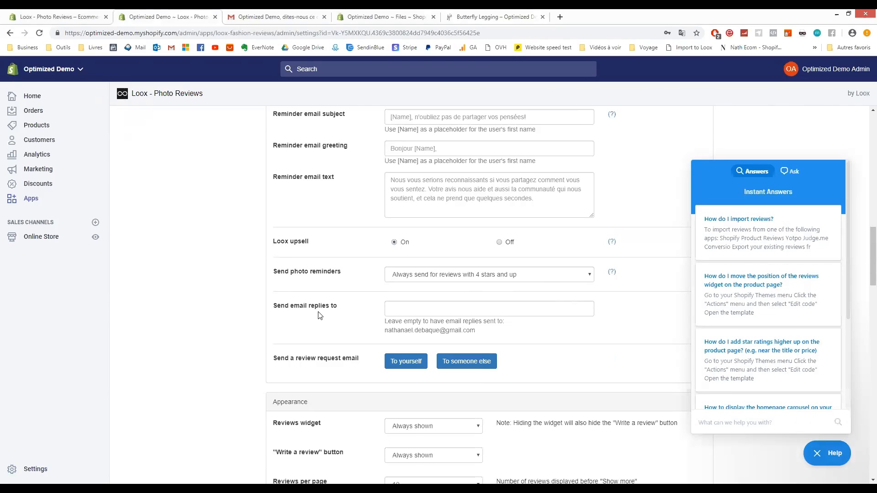
click(832, 463)
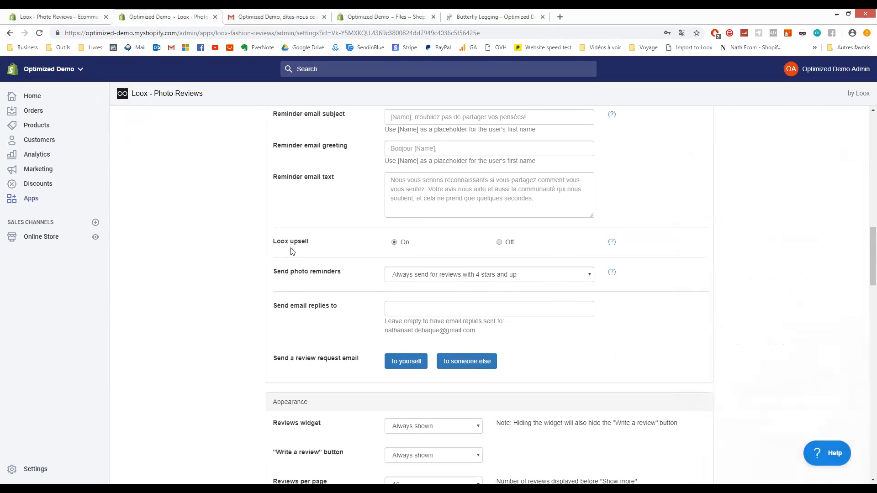
Review the photo review discount details and the options for sending photo reminders.
scroll(431, 230, down, 1)
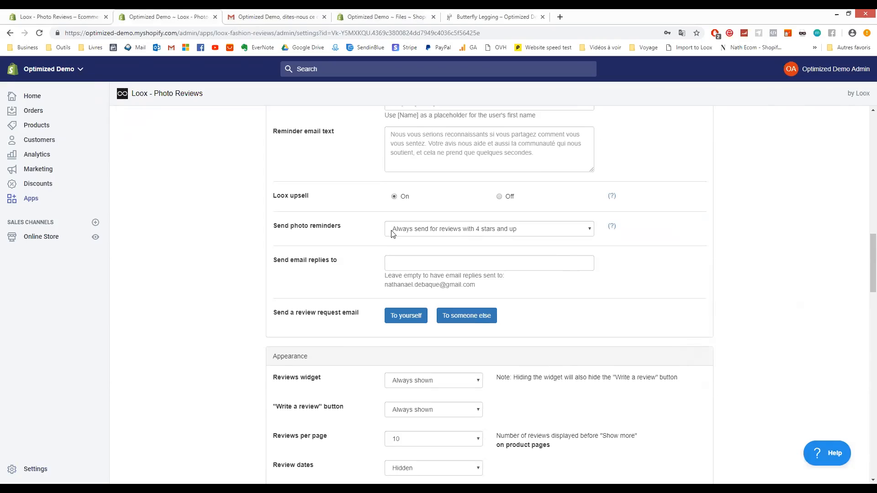
scroll(392, 234, up, 10)
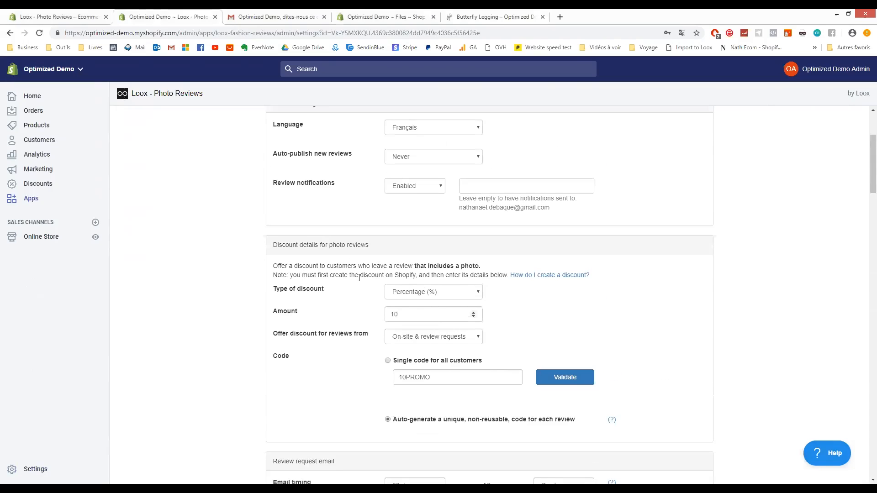
scroll(457, 311, down, 1)
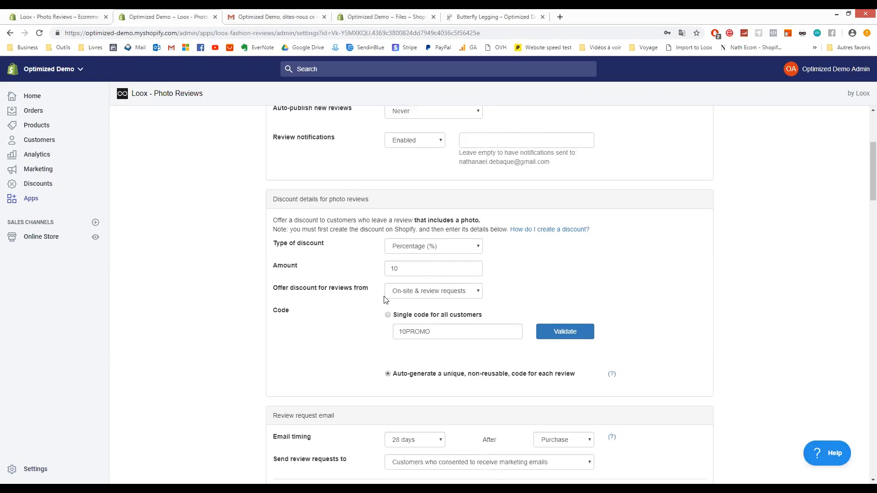
scroll(386, 300, down, 11)
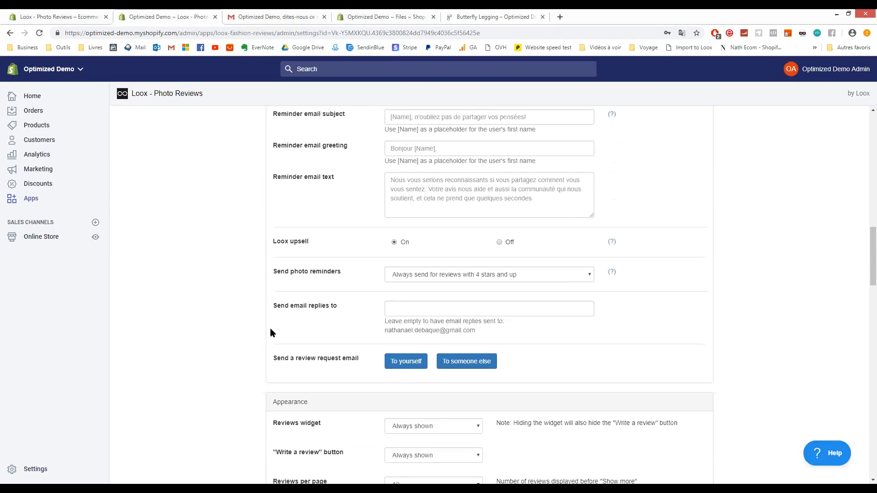
click(410, 276)
click(322, 278)
Set the reviews widget to Always shown and check the display setting of the "Write a review" button.
scroll(274, 288, down, 7)
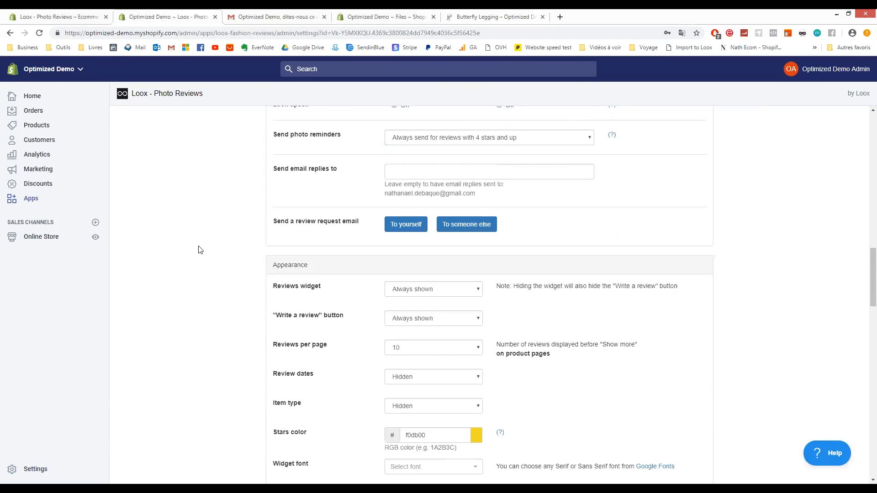
scroll(257, 224, up, 1)
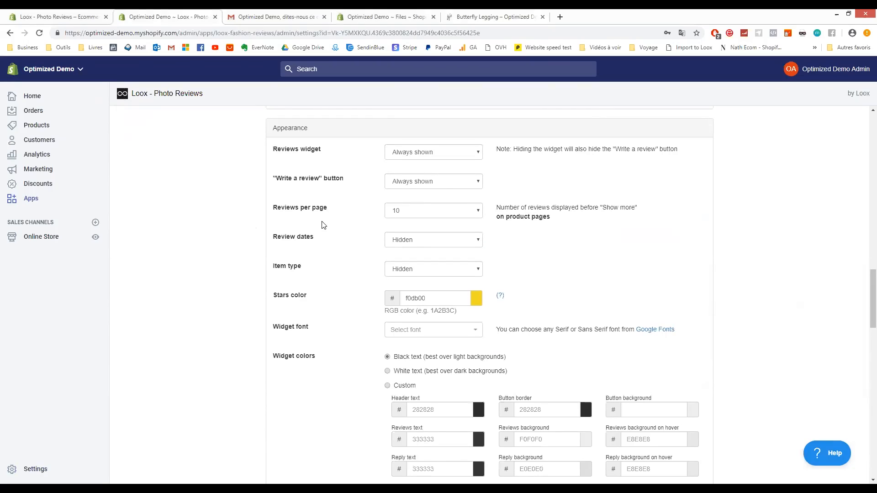
click(412, 156)
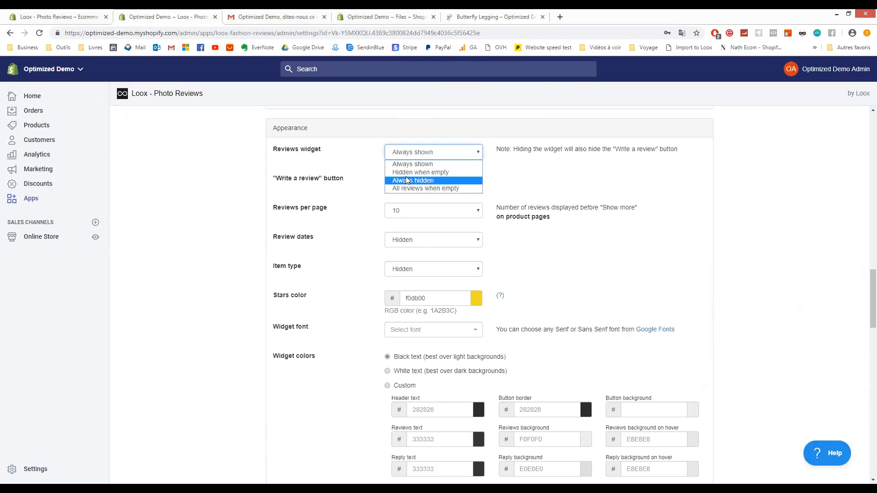
click(409, 164)
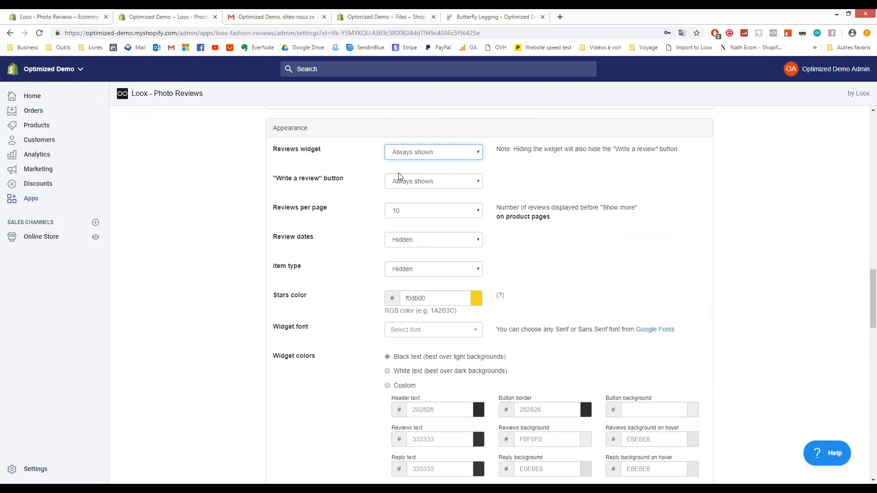
click(422, 184)
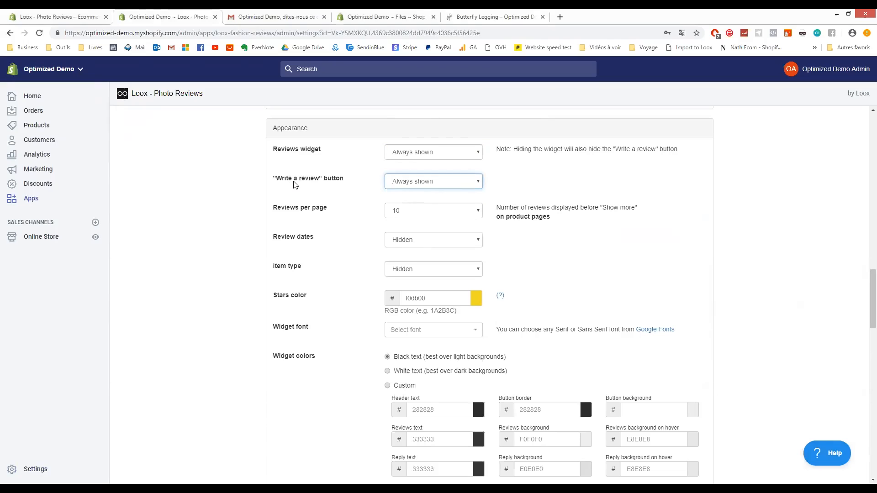
Check the review-writing button and the displayed reviews on the Butterfly Legging product page against the Loox appearance settings.
click(494, 14)
scroll(747, 242, down, 1)
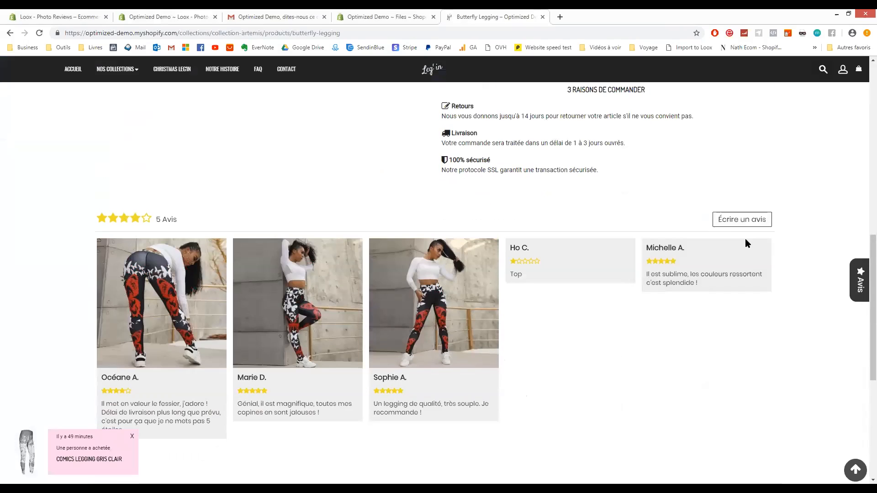
click(174, 16)
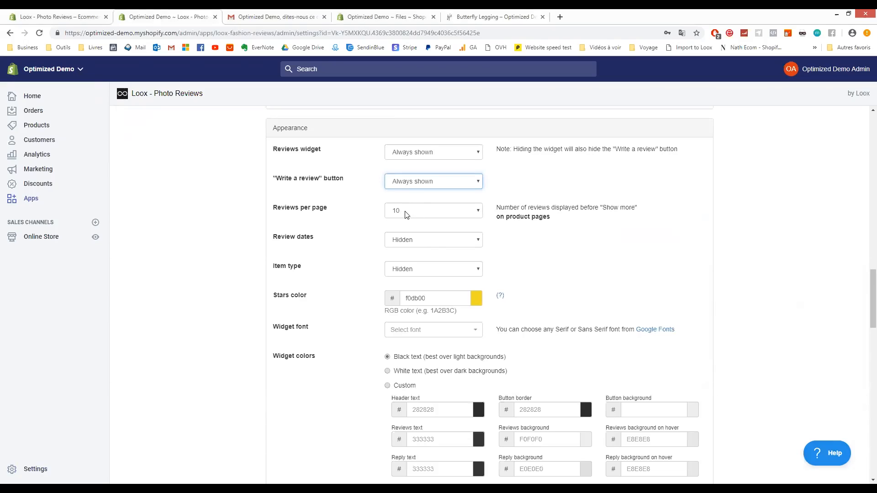
click(488, 17)
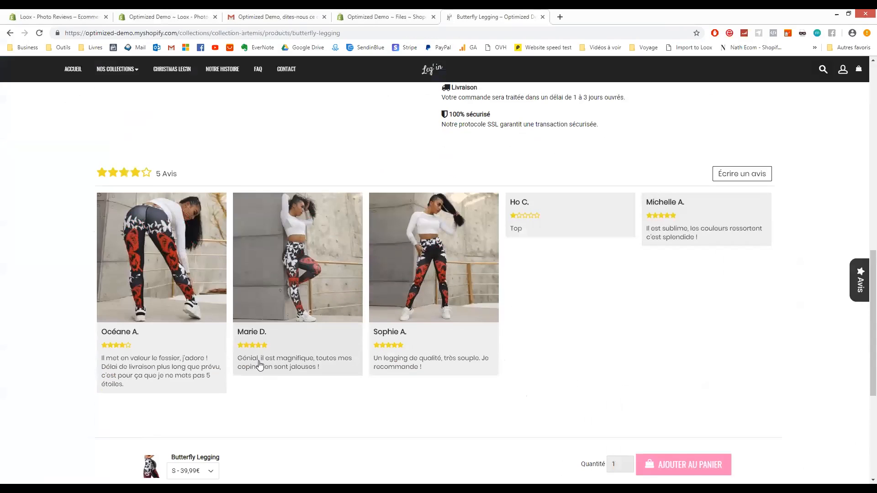
scroll(203, 286, down, 2)
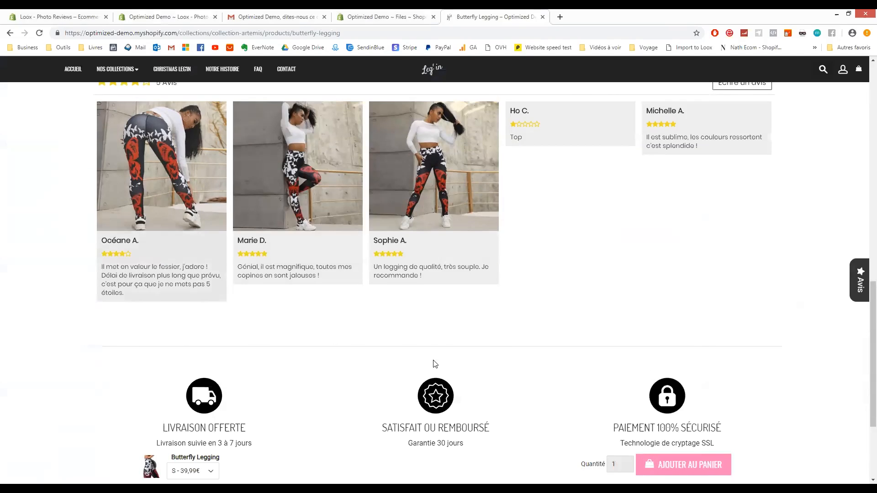
click(187, 18)
Examine the stars color value and the fonts available for the reviews widget.
scroll(387, 256, down, 1)
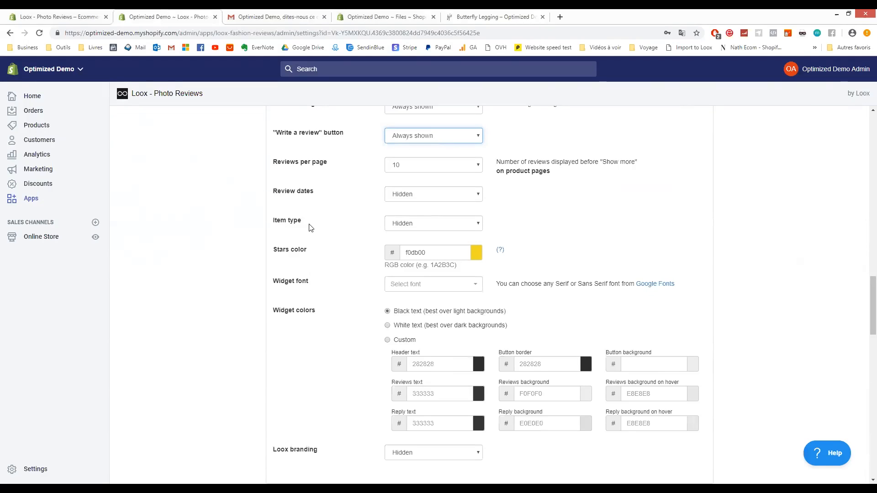
double_click(428, 256)
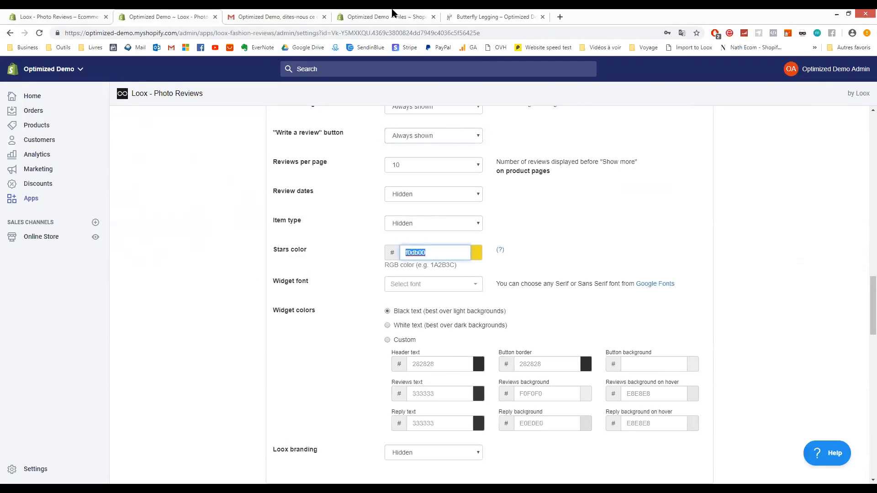
click(375, 264)
scroll(374, 263, down, 2)
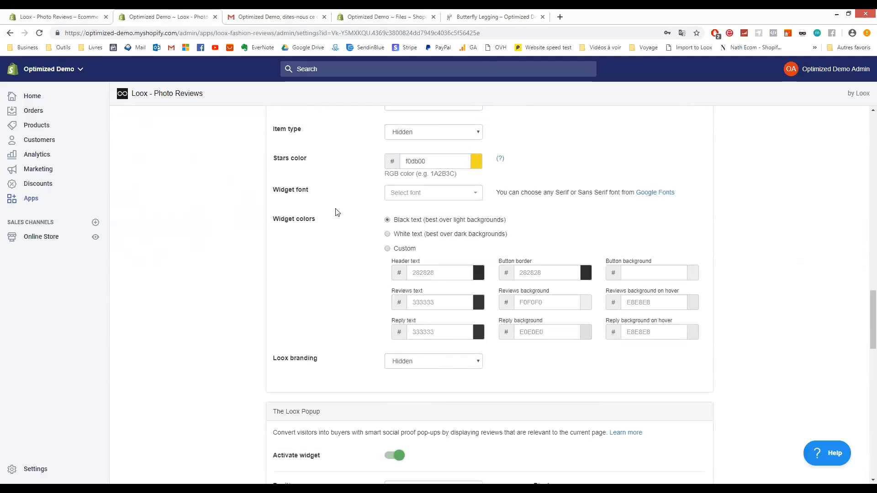
click(407, 194)
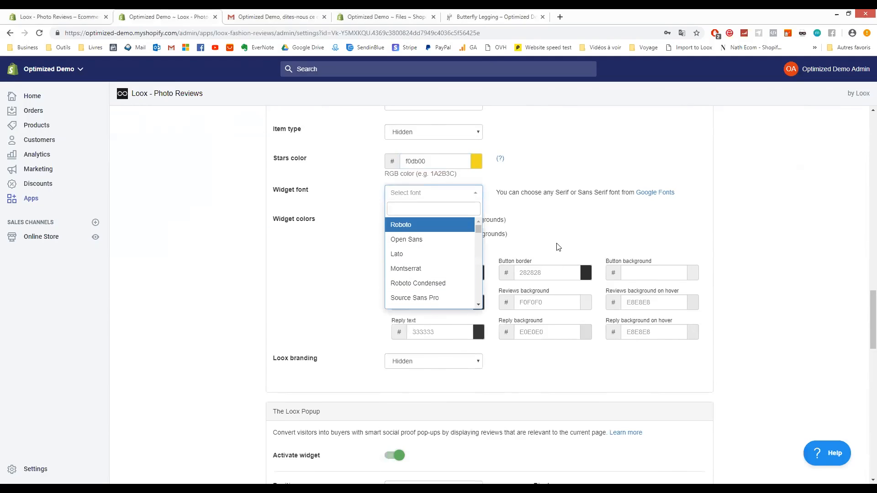
click(548, 227)
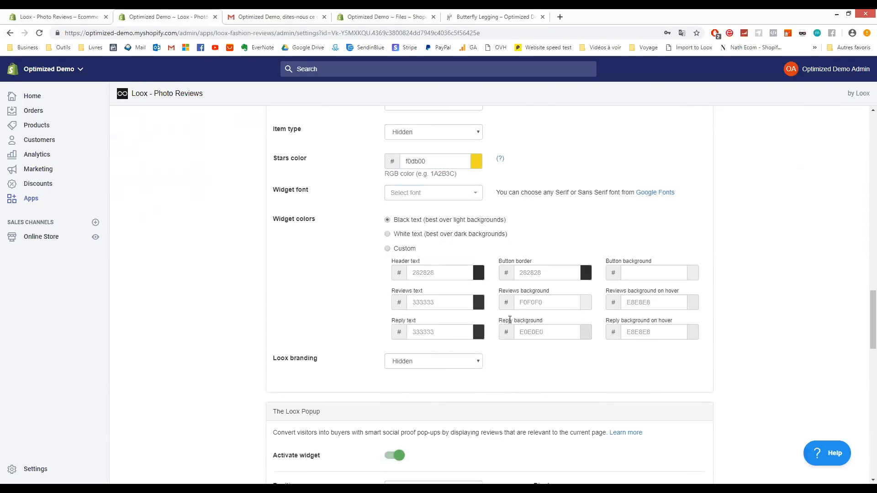
Check the Loox branding options of the reviews widget and select Hidden.
scroll(472, 239, down, 1)
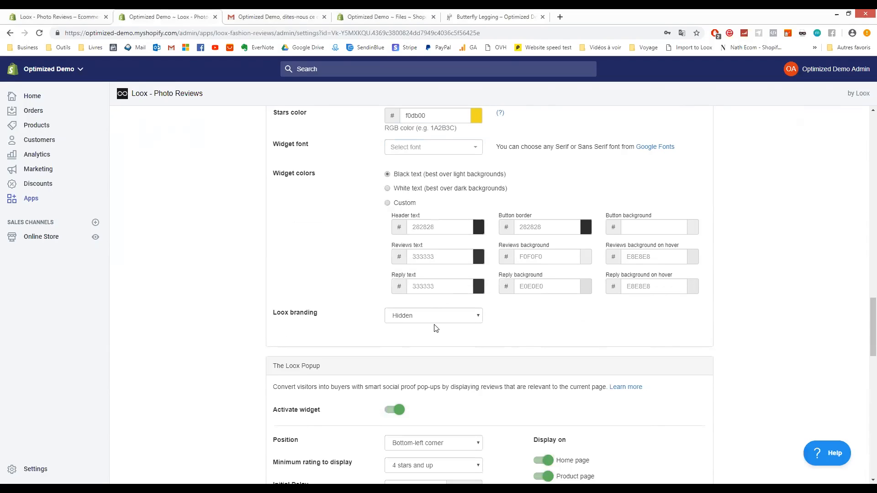
click(405, 325)
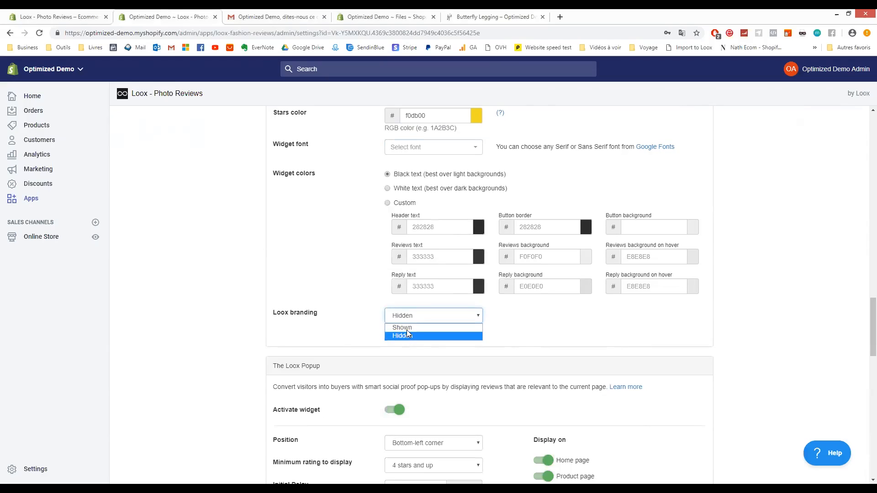
click(408, 336)
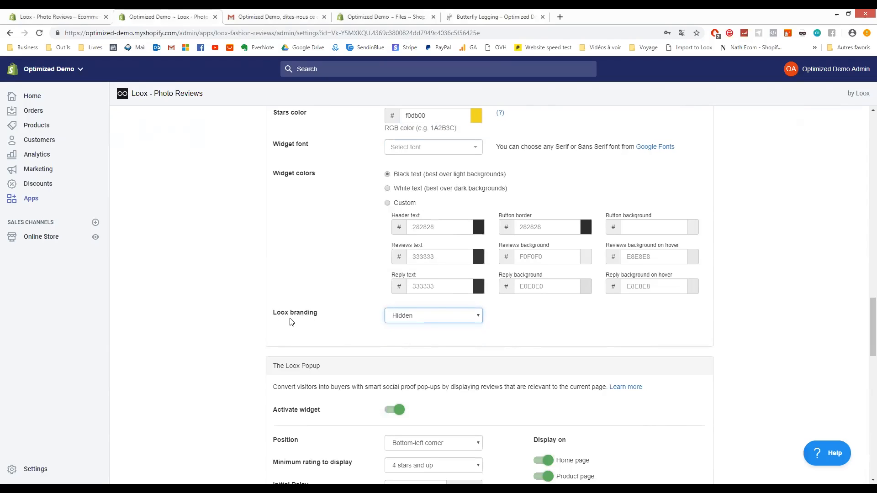
click(434, 322)
click(418, 340)
Review the Loox Popup settings and compare them with the storefront product page.
scroll(445, 296, down, 1)
scroll(445, 295, down, 4)
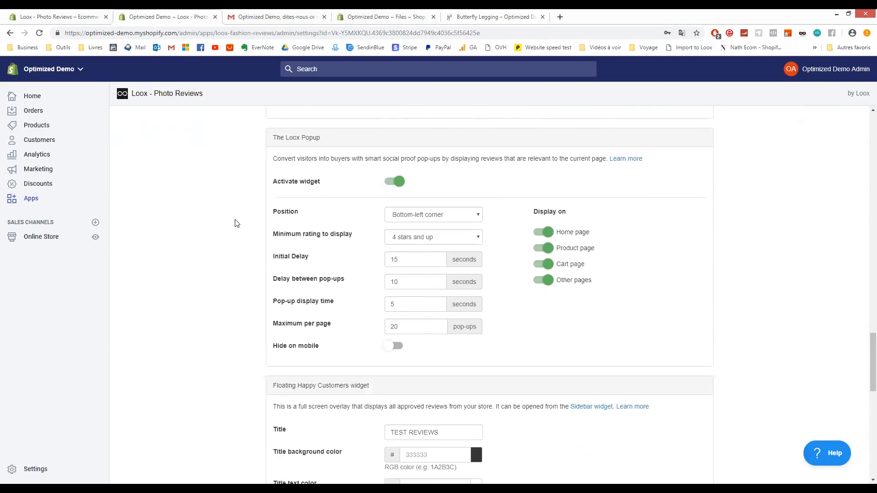
scroll(197, 235, down, 2)
scroll(197, 240, up, 1)
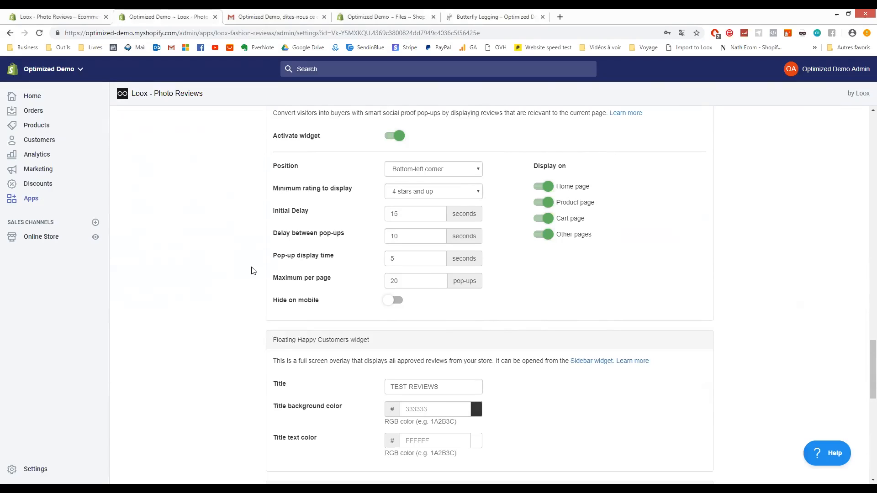
scroll(634, 275, up, 2)
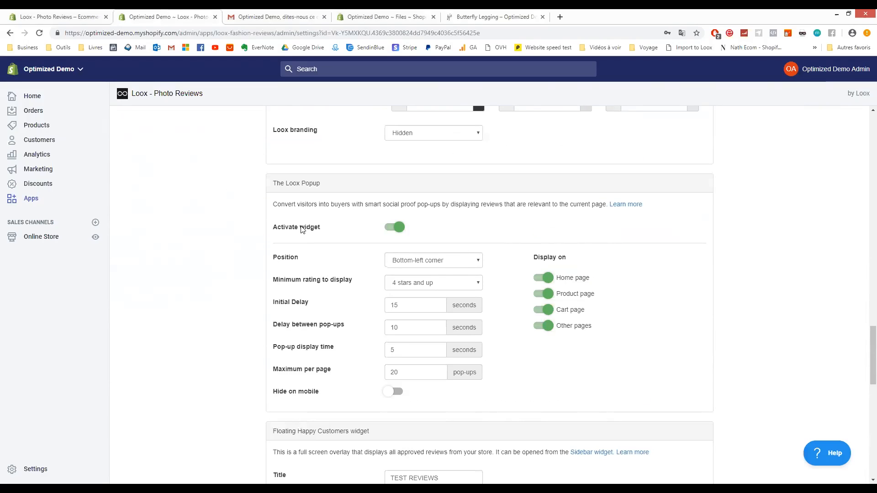
click(485, 14)
click(201, 16)
Set the Loox Popup's position to Bottom-right corner and its minimum rating to 4 stars and up.
click(422, 267)
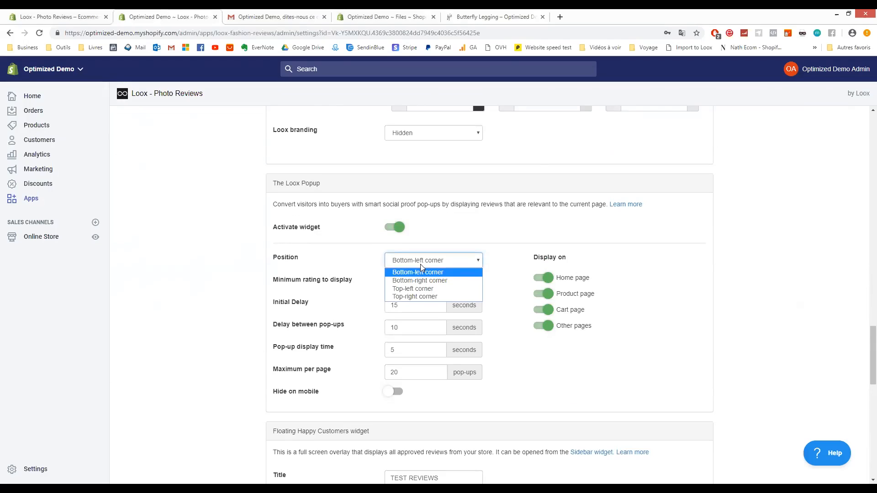
click(433, 282)
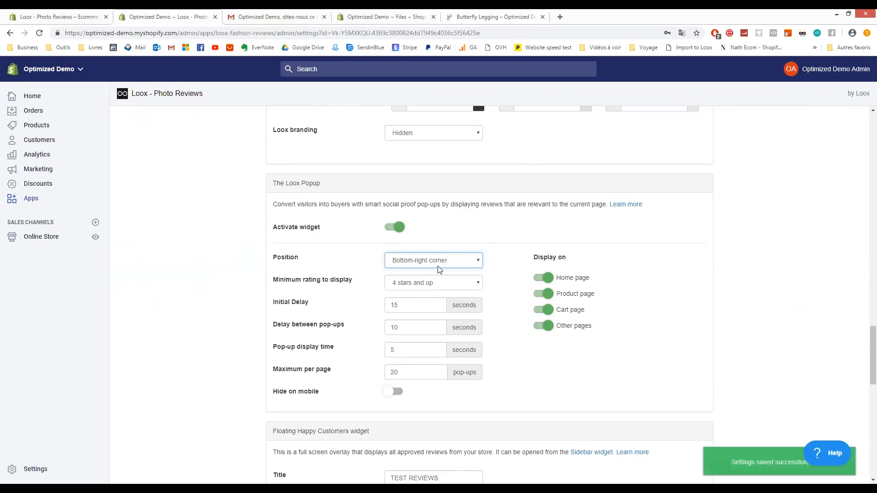
click(415, 284)
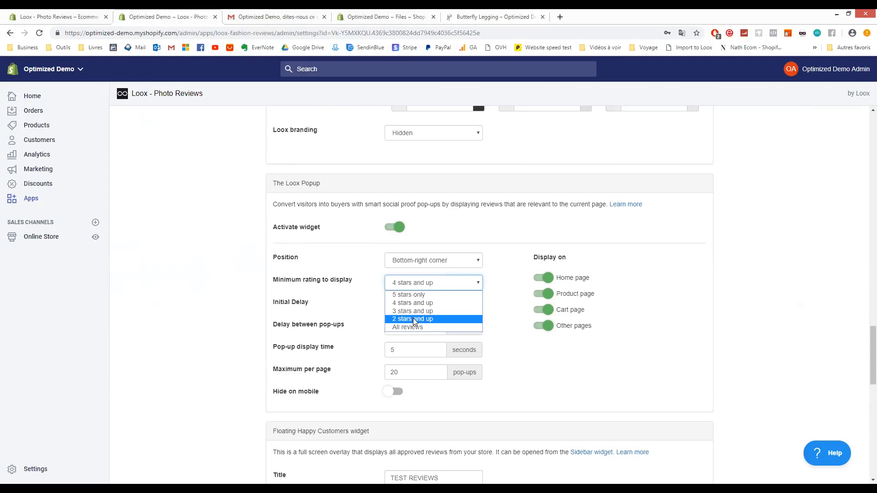
click(402, 304)
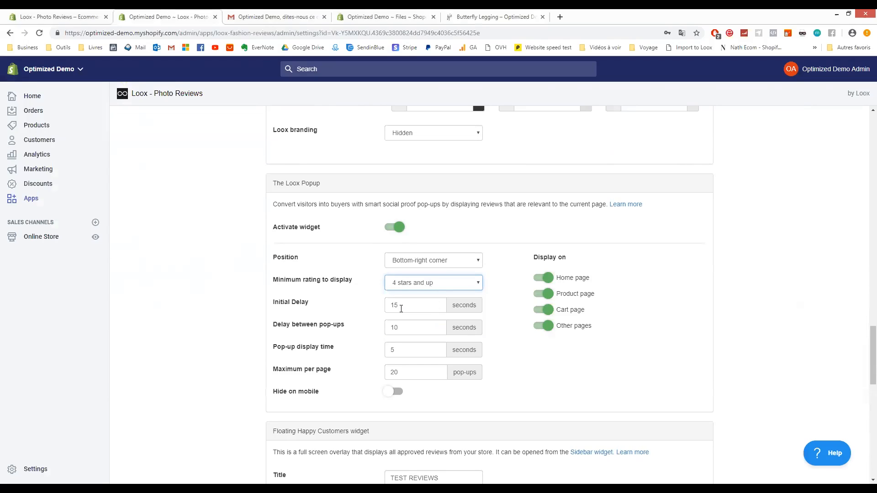
Set the Loox Popup's initial delay to 5 seconds and turn on Hide on mobile.
key(Tab)
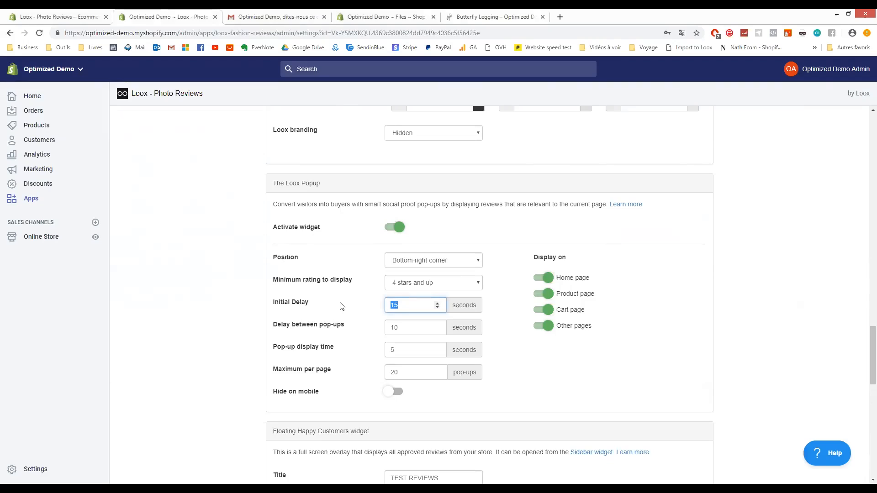
text(5)
key(Tab)
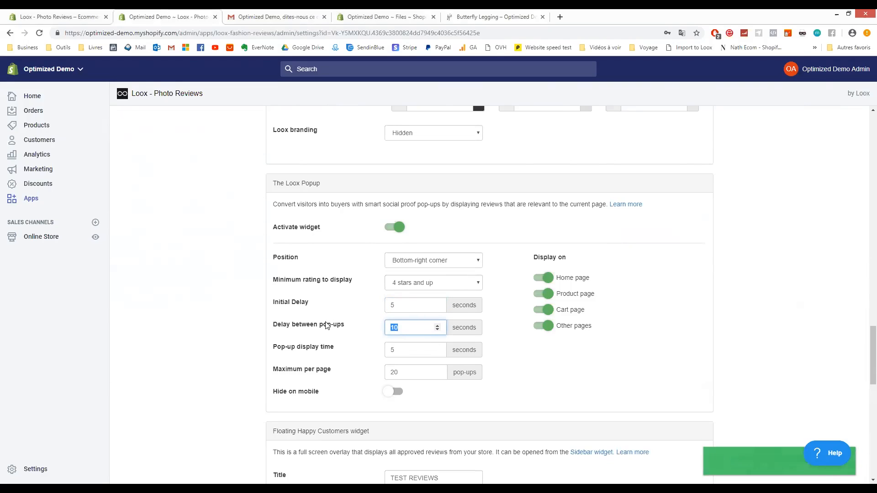
key(Tab)
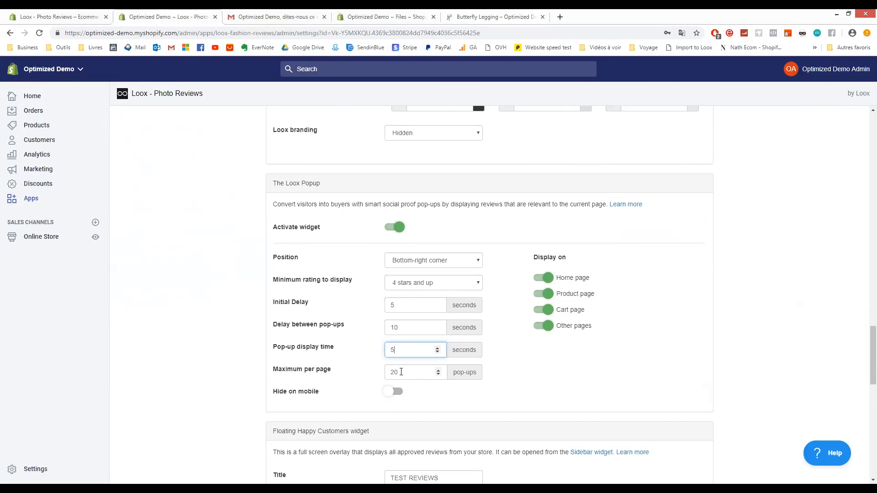
drag(401, 372, 367, 375)
click(553, 381)
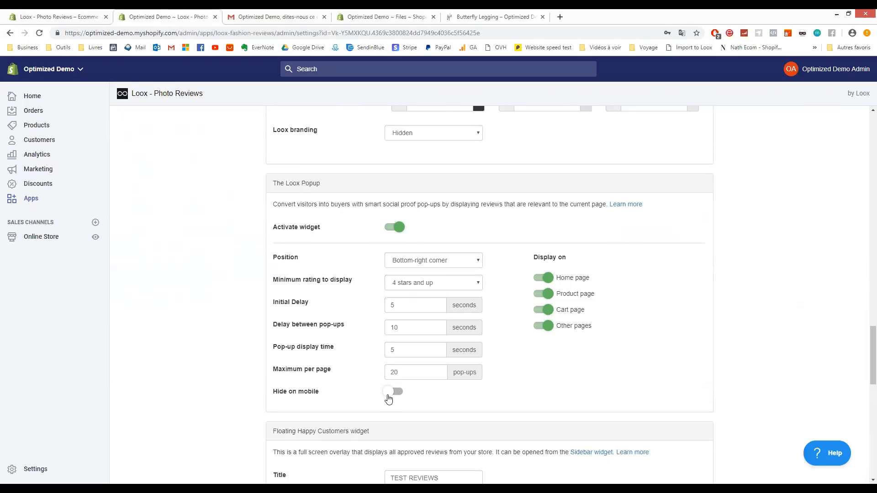
click(389, 396)
Check how the Loox review popup displays on the Butterfly Legging product page.
click(475, 16)
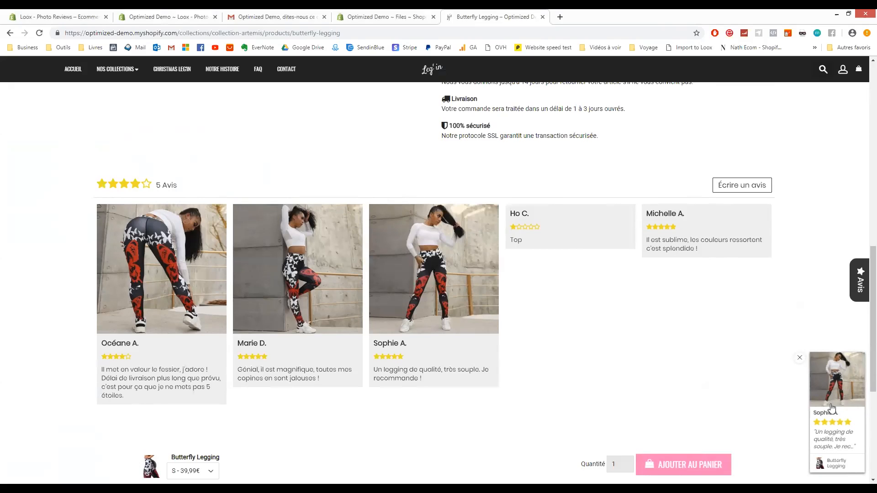
scroll(831, 408, up, 8)
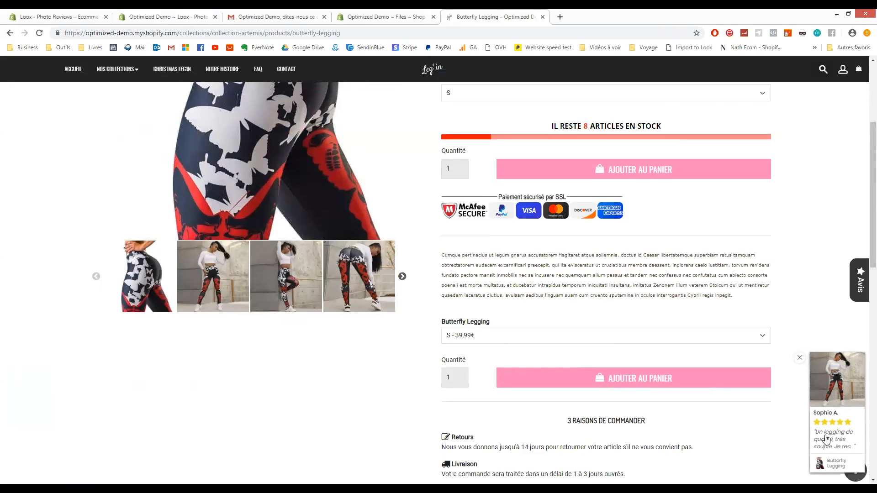
scroll(372, 240, up, 4)
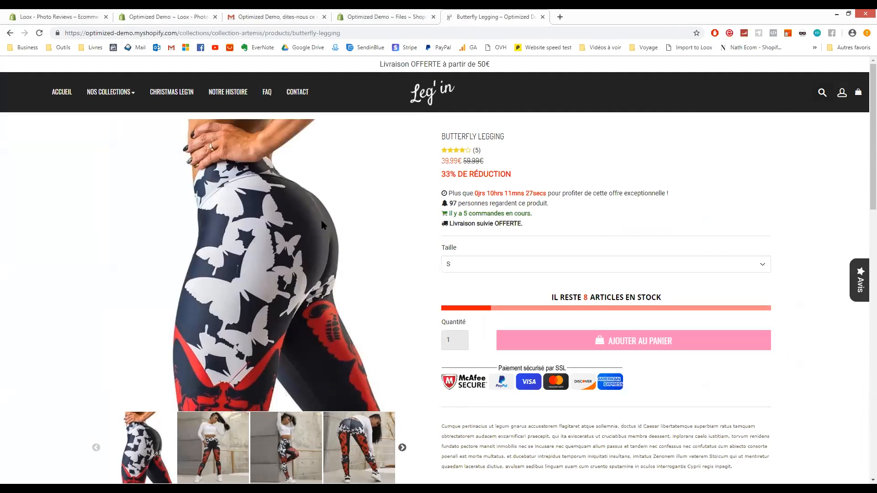
Add one Butterfly Legging in size S to the cart and continue to the cart page to check the review popup.
scroll(268, 287, down, 2)
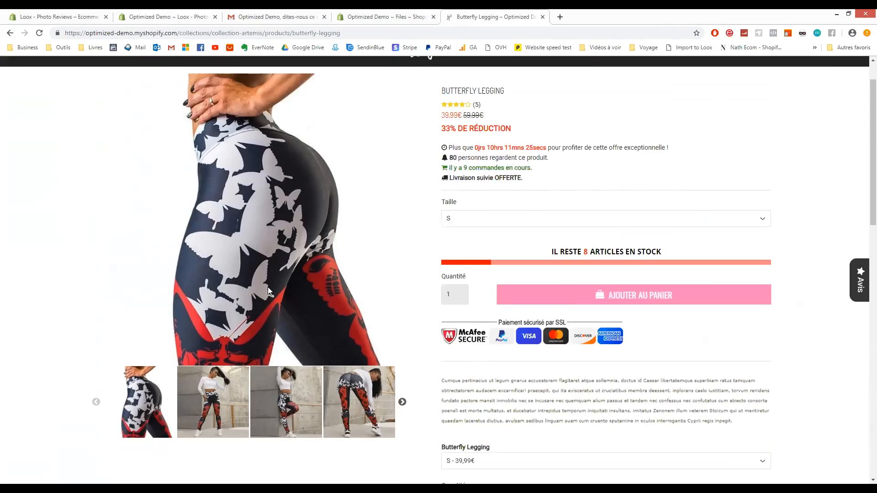
click(612, 250)
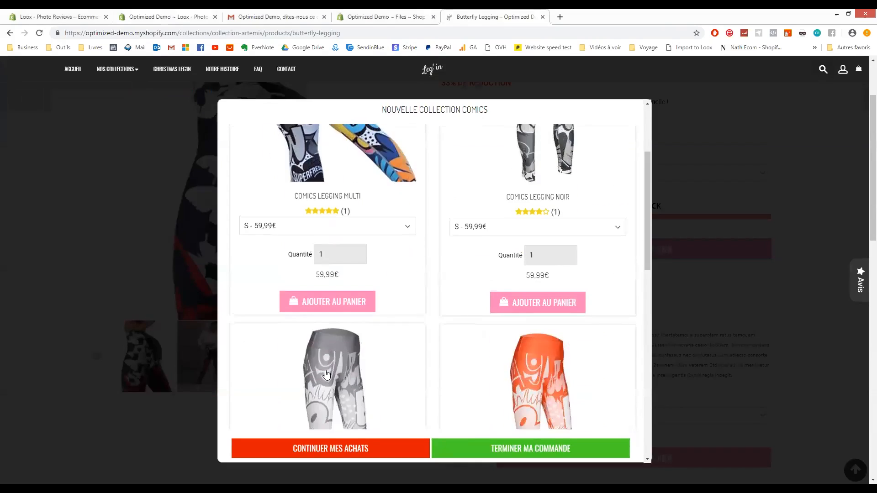
click(503, 450)
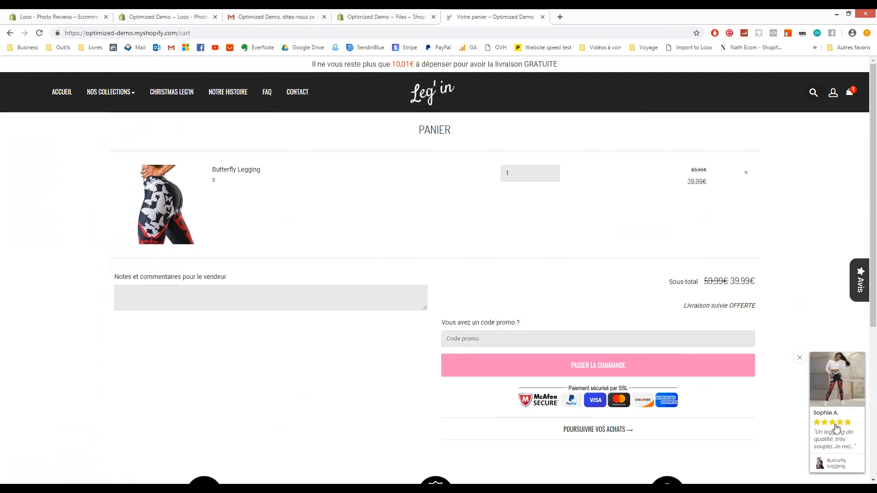
Examine the Floating Happy Customers widget settings and browse its all-reviews overlay from the Avis sidebar button on the cart page.
click(181, 14)
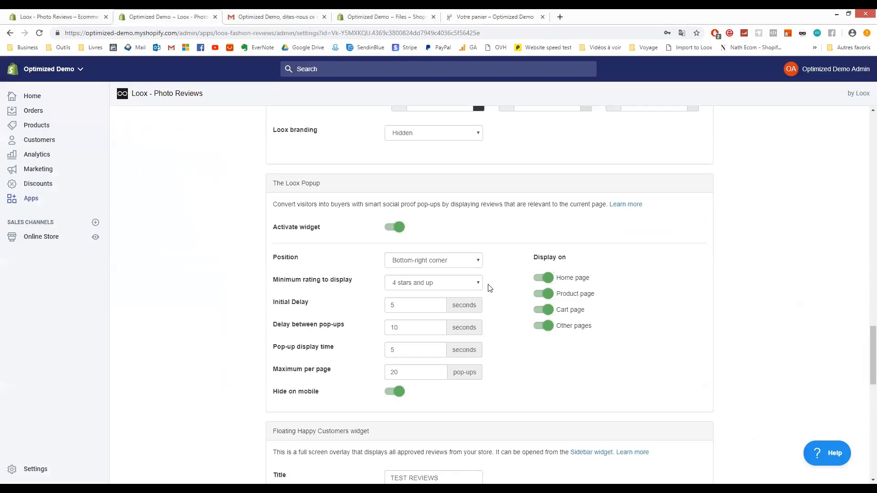
scroll(229, 240, down, 6)
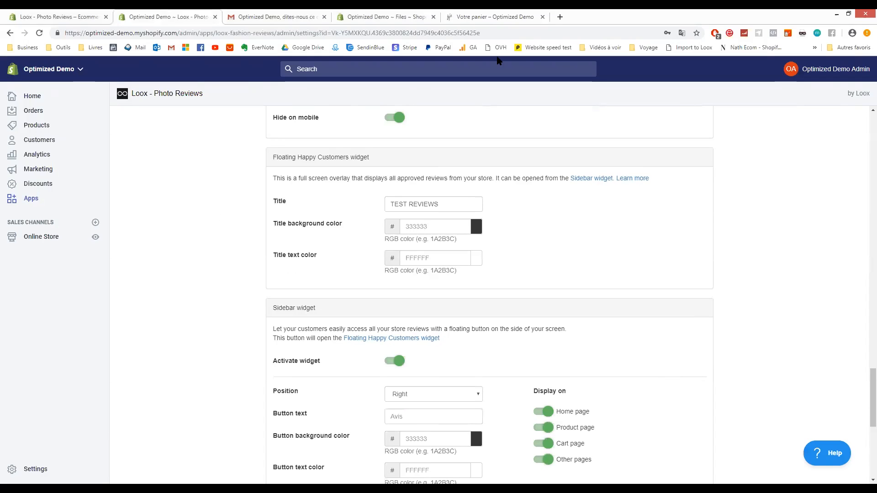
click(500, 14)
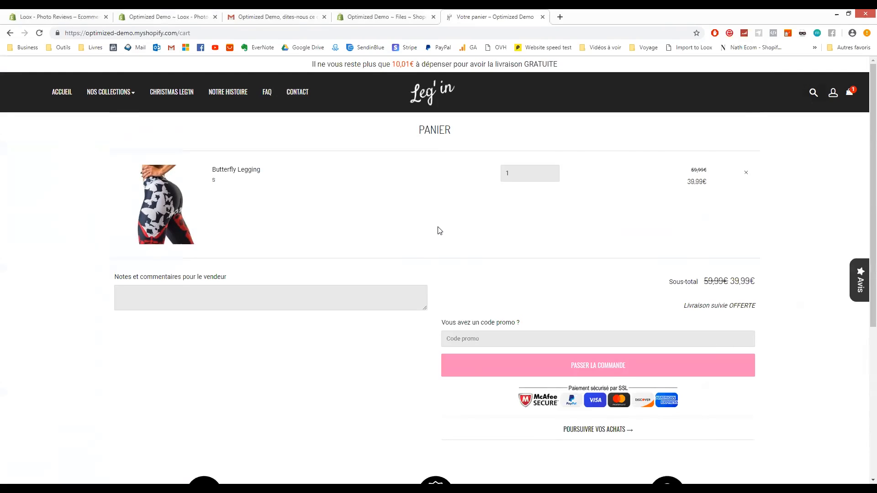
click(861, 283)
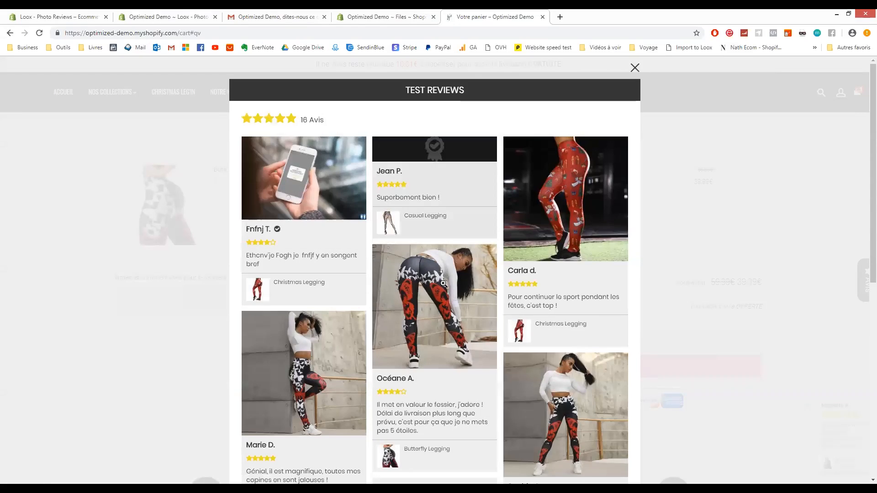
scroll(443, 284, down, 8)
scroll(391, 287, up, 3)
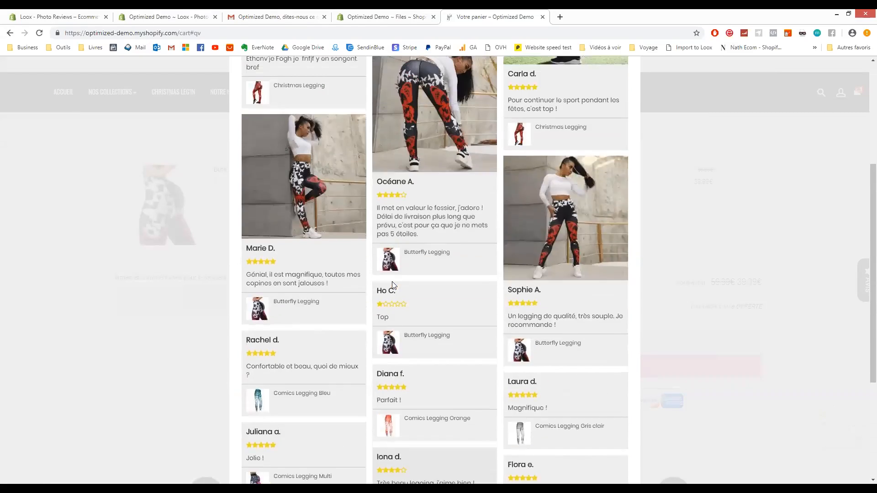
scroll(393, 285, up, 5)
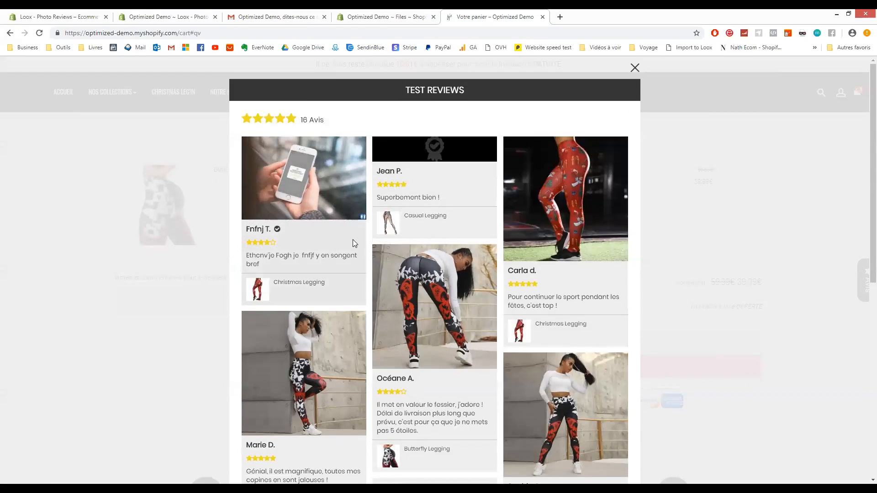
click(635, 67)
Compare the Floating Happy Customers title "TEST REVIEWS" and its color settings with the overlay header on the storefront.
click(180, 13)
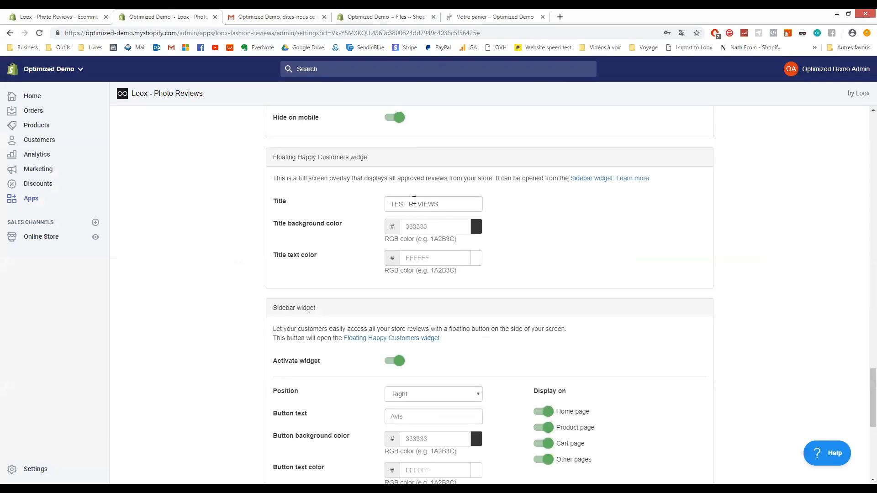
drag(440, 209, 344, 203)
click(487, 15)
click(858, 280)
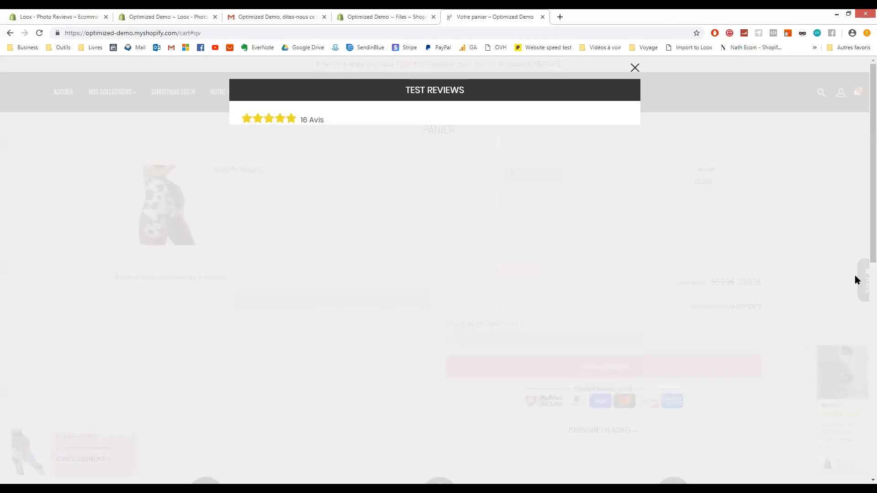
drag(400, 89, 501, 91)
click(155, 13)
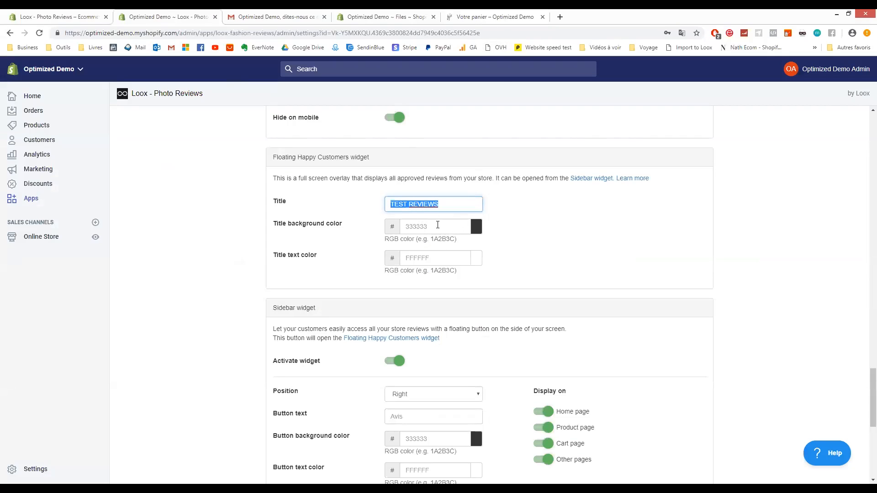
click(490, 15)
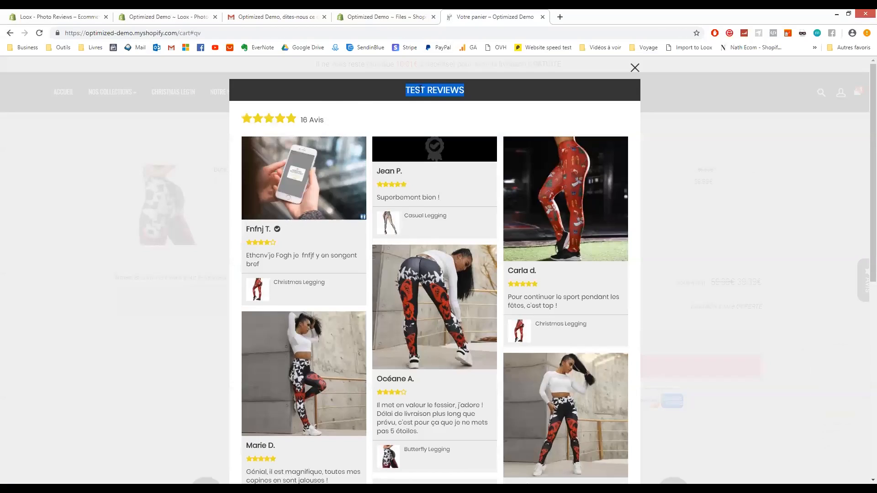
click(158, 15)
Switch the Sidebar widget off and back on, and select Right as its position.
scroll(262, 261, down, 3)
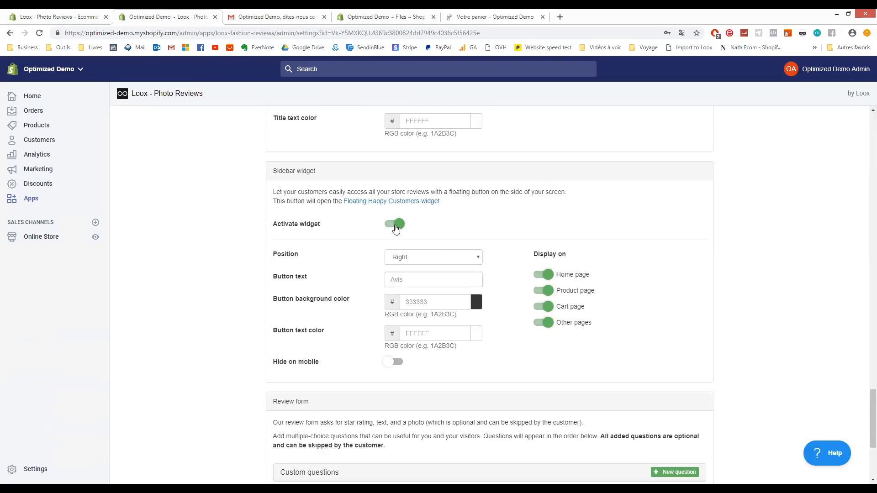
click(396, 226)
click(394, 226)
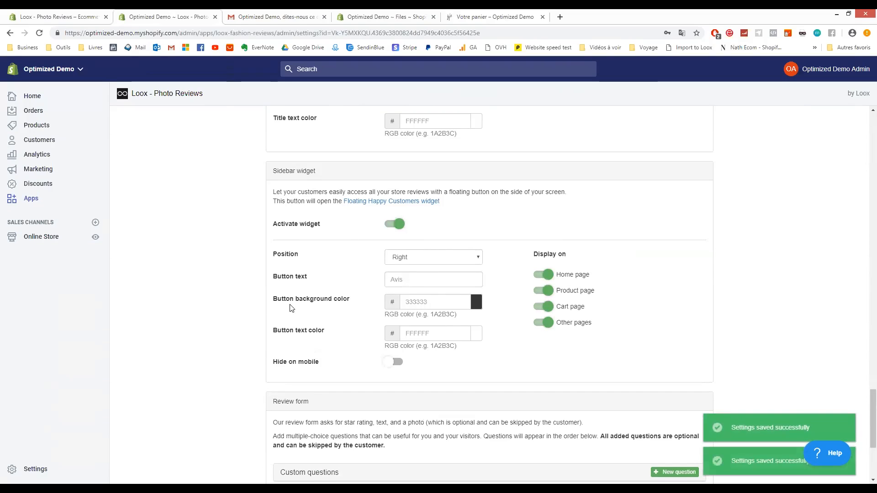
click(404, 257)
click(400, 270)
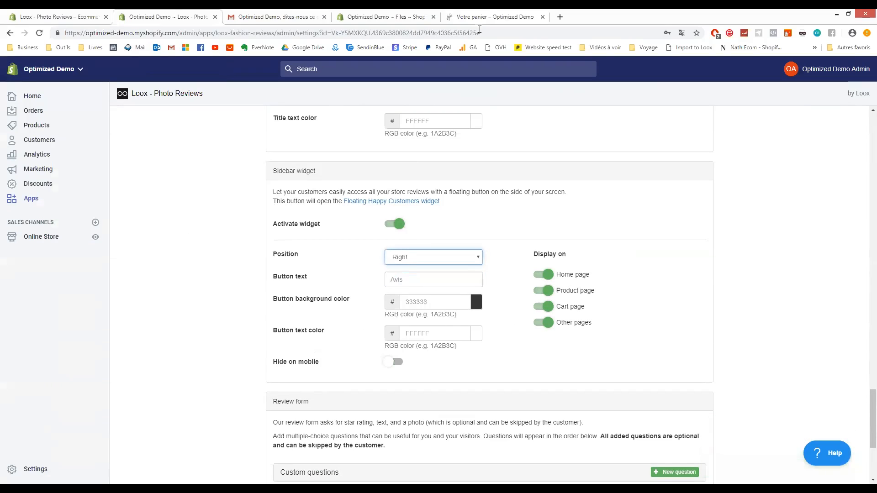
Close the reviews overlay on the cart page and check the Avis sidebar button against the Sidebar widget settings.
click(490, 17)
click(635, 68)
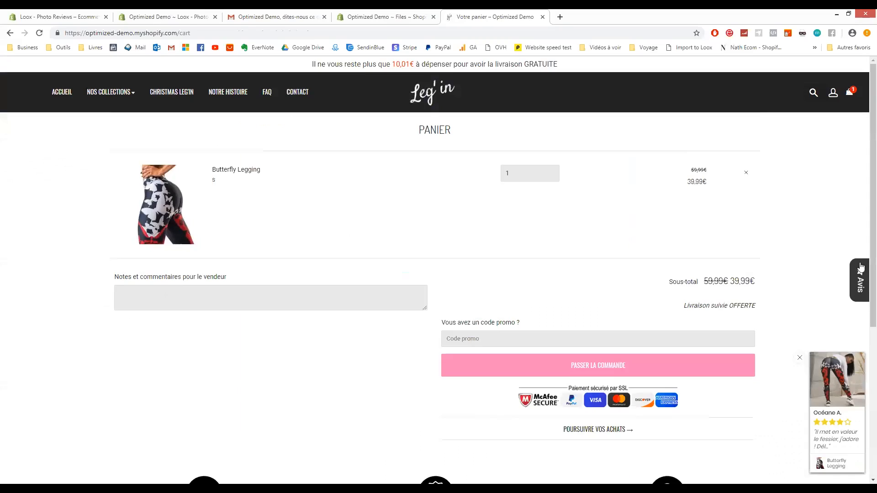
click(169, 16)
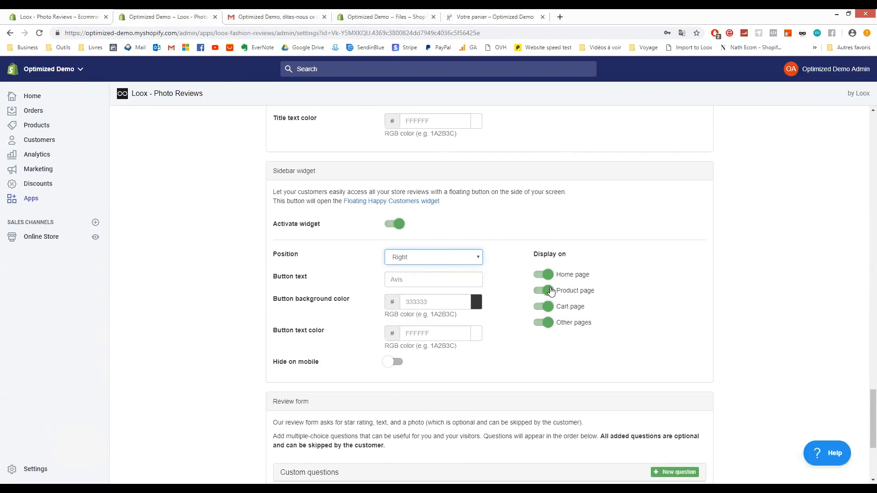
Check the Avis button on the storefront cart page once more against the Sidebar widget's display options.
click(475, 15)
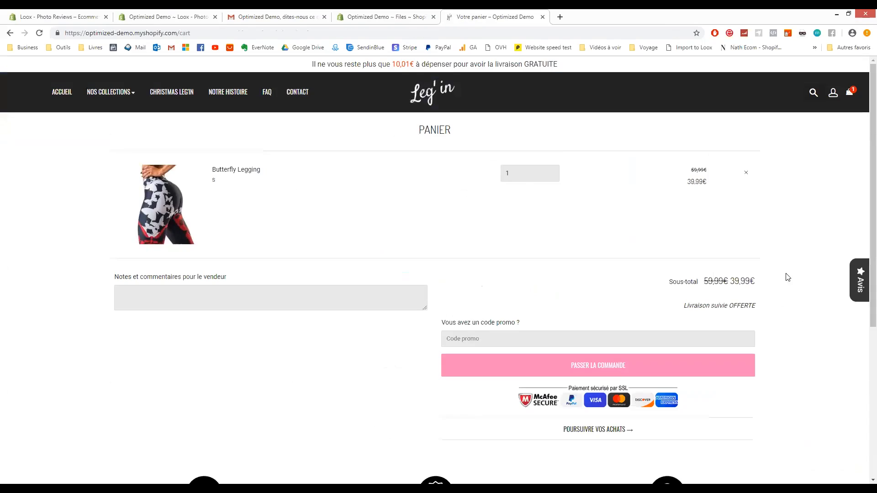
click(142, 16)
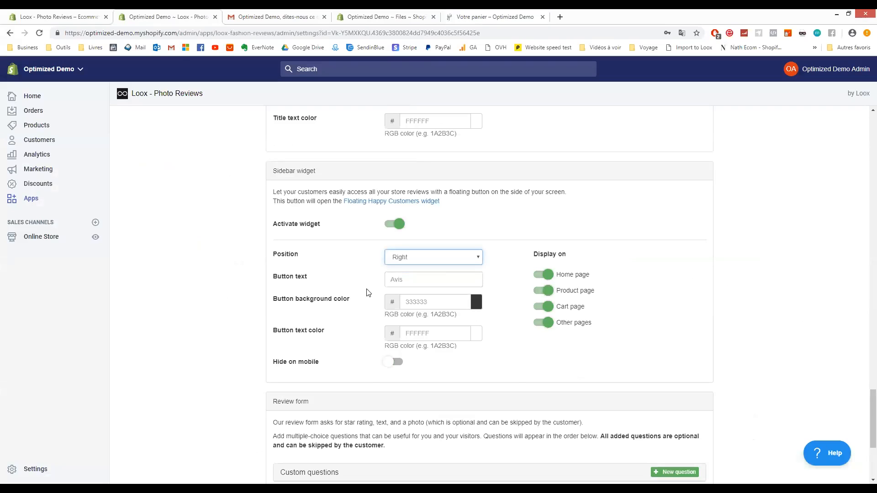
Start a new custom question for the review form with the text "Comment jugez vous la qualité du produit".
scroll(367, 292, down, 3)
scroll(456, 278, down, 1)
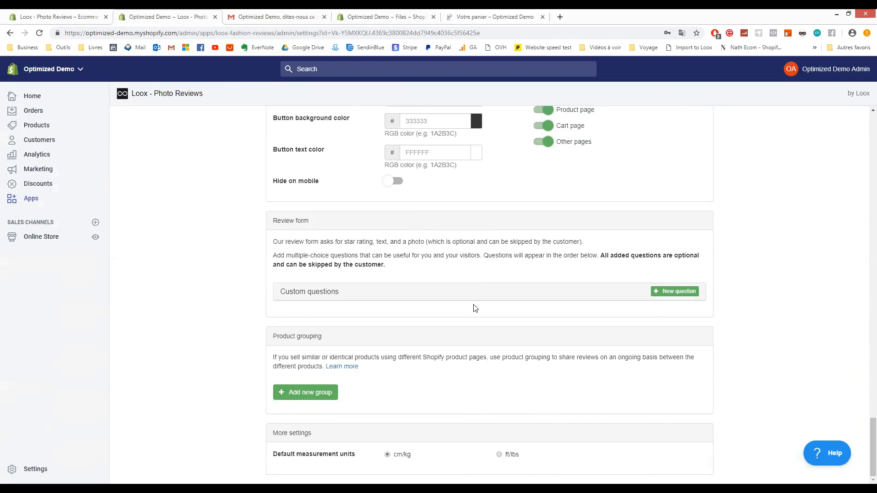
click(672, 292)
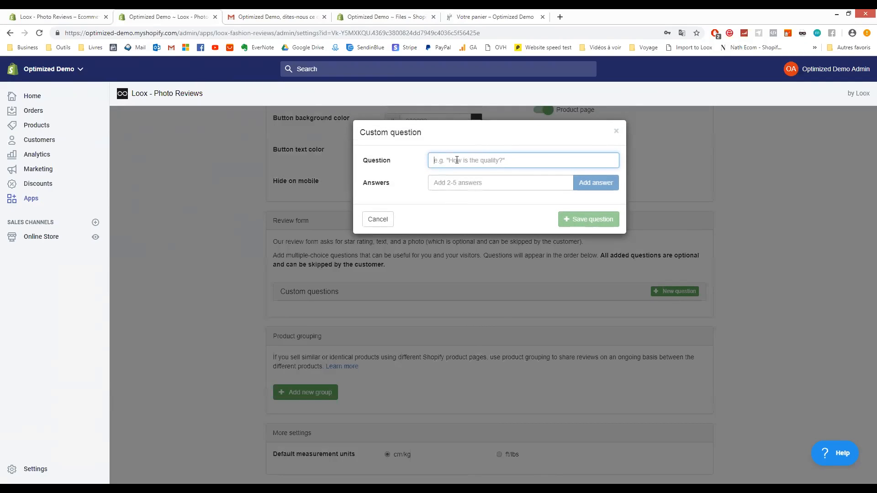
text(Etes vou)
key(ctrl+a)
text(Comment jugez vous la qualité du pr)
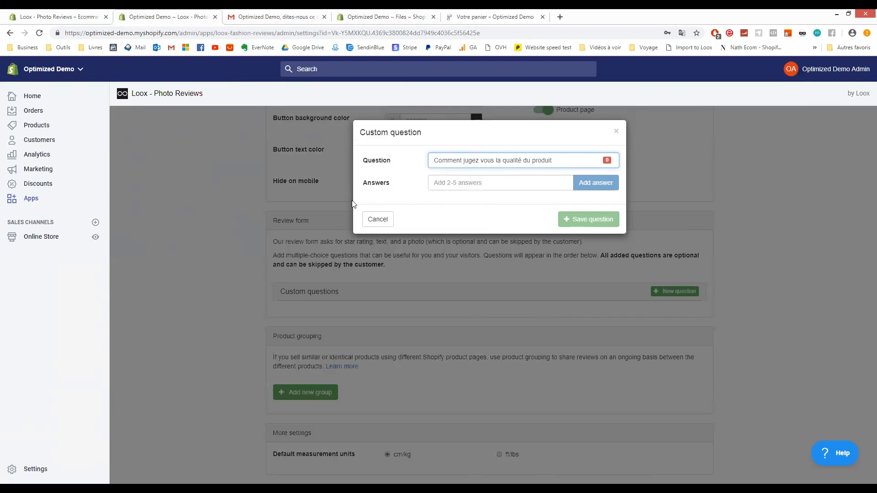
Add the answers "Bon", "Mauvais" and "Excellente" to the custom question and save it.
click(434, 186)
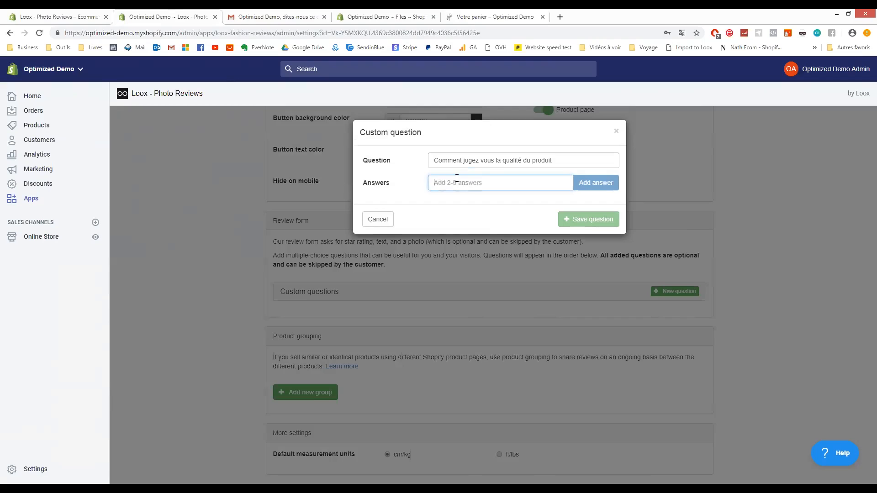
text(Bon)
click(604, 182)
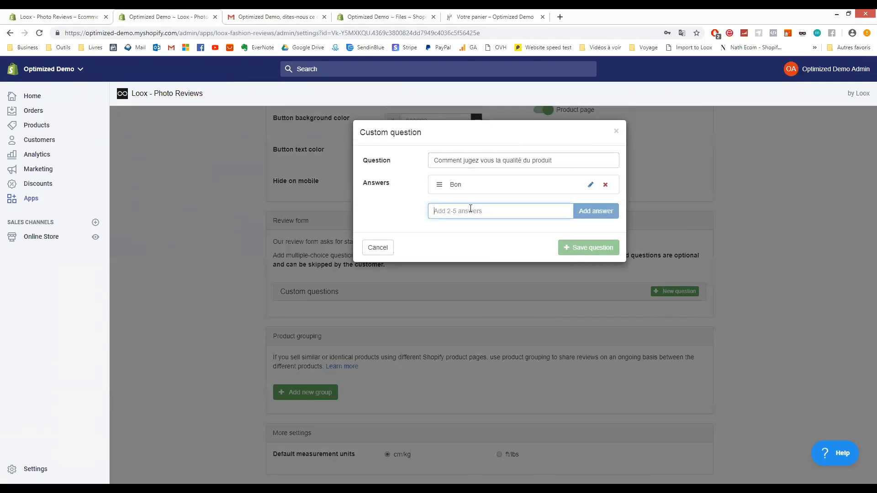
text(Mauvais)
key(Return)
text(E)
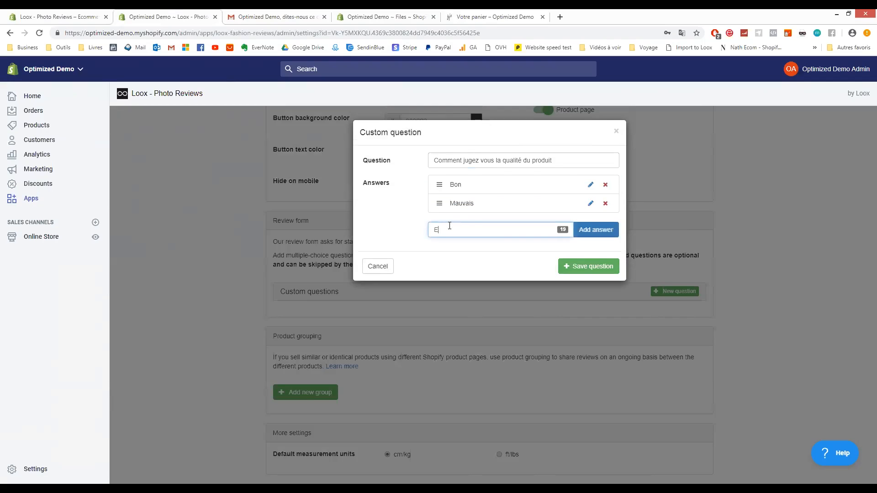
text(xcellente)
key(Return)
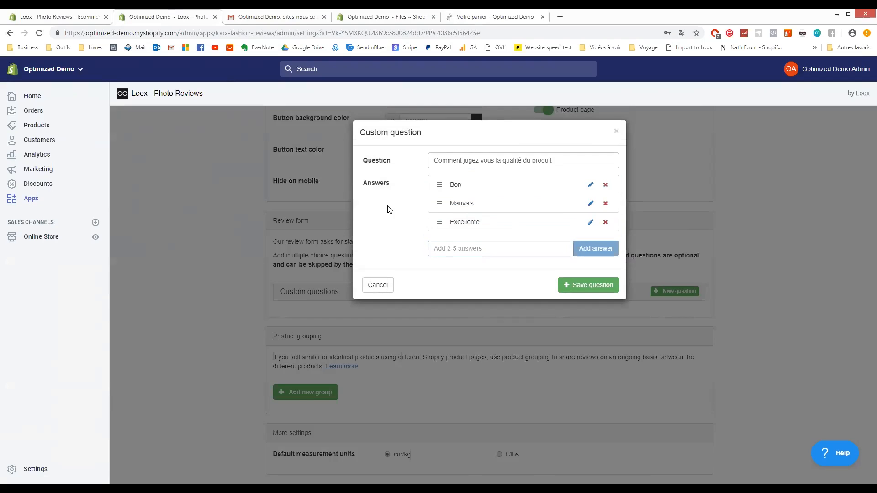
click(574, 286)
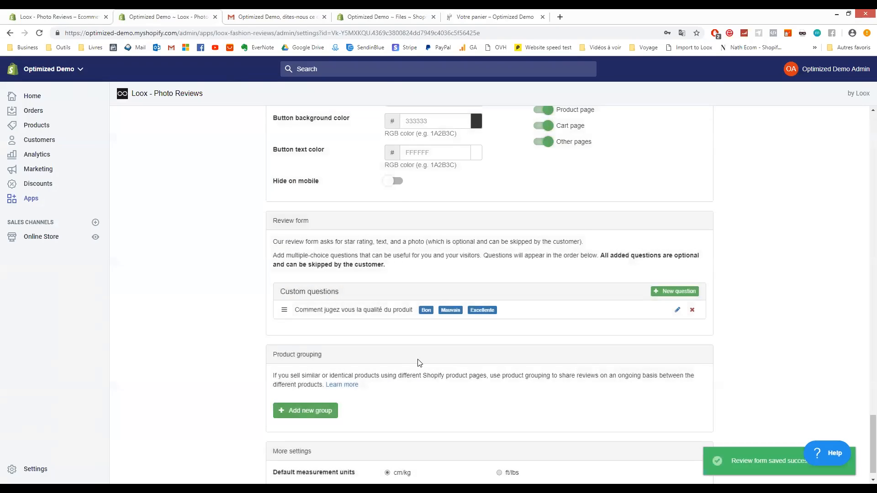
Open the Comics Legging Multi product page from the storefront's Comics collection.
scroll(397, 348, up, 1)
click(478, 17)
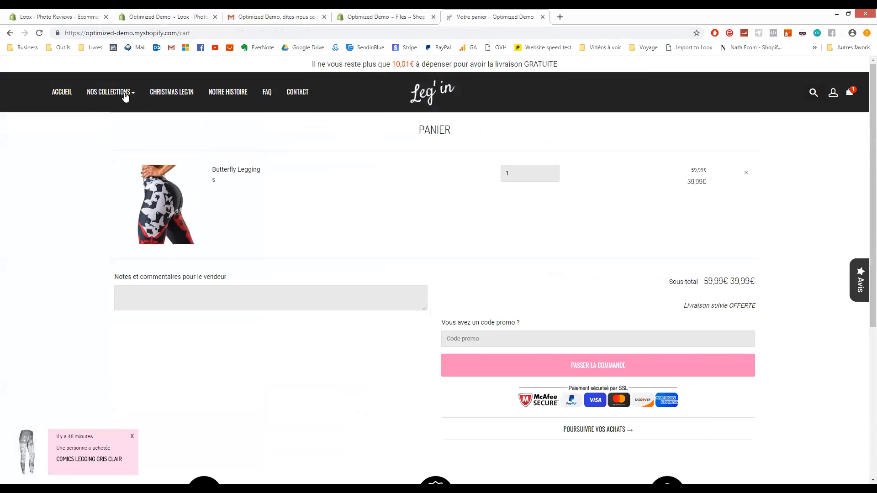
mouse_move(126, 97)
click(81, 116)
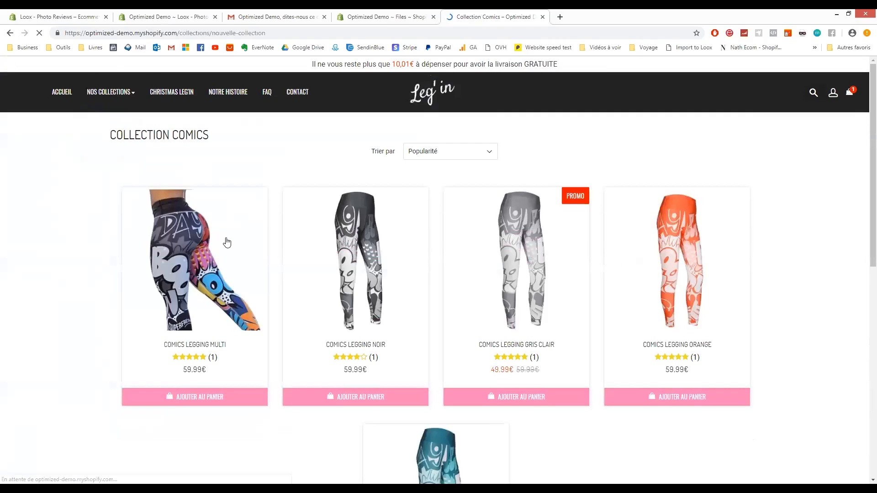
scroll(332, 323, down, 10)
scroll(250, 213, up, 9)
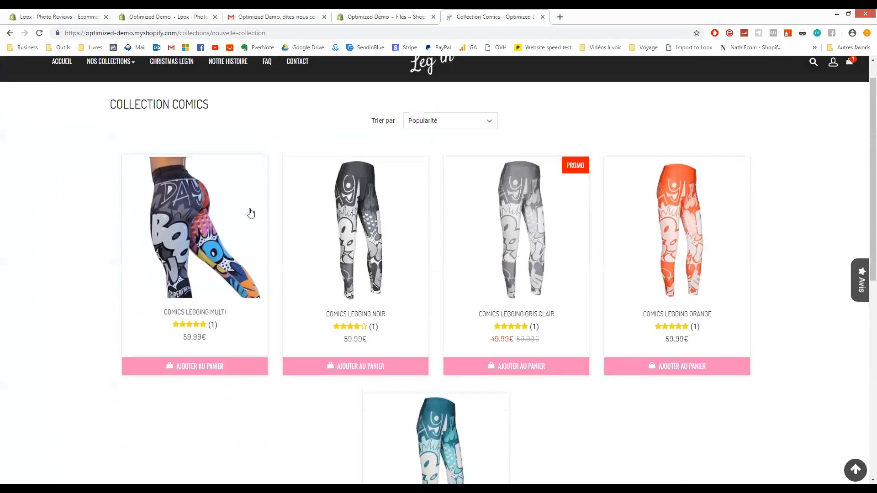
click(251, 213)
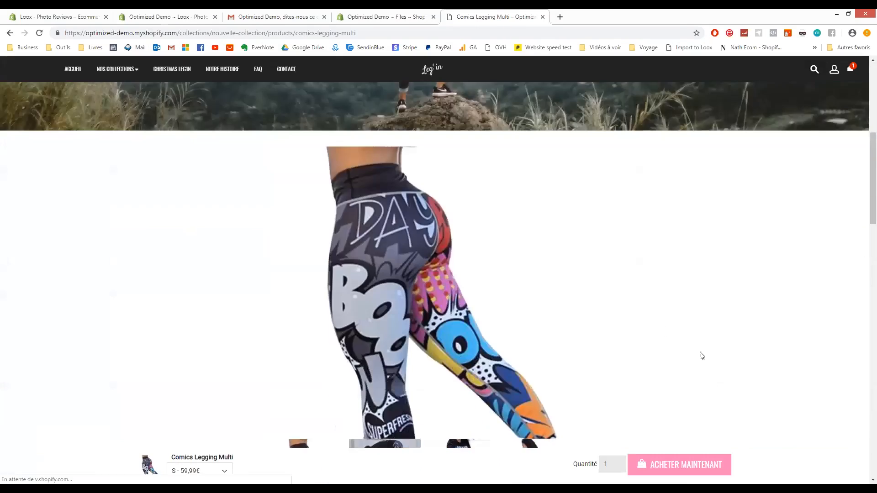
Start writing a review for Comics Legging Multi and rate it five stars, "Parfait !".
scroll(713, 347, down, 12)
scroll(745, 264, up, 2)
click(746, 267)
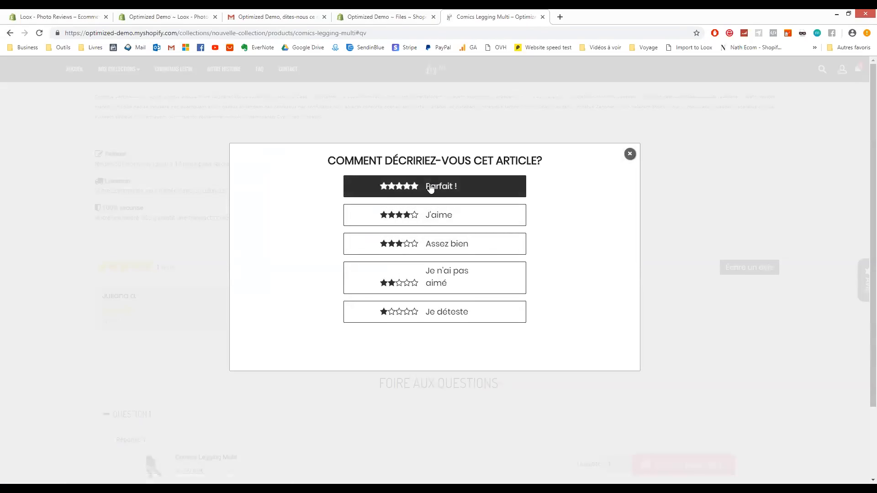
click(430, 188)
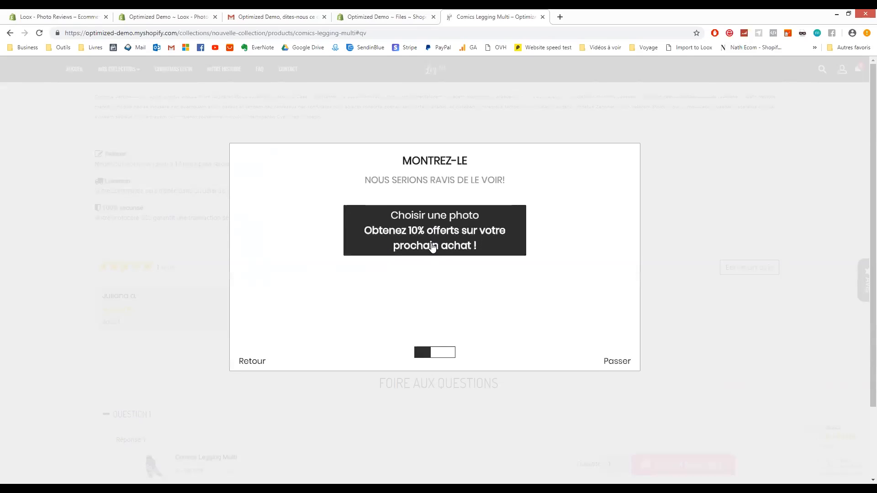
Review the photo review discount details in the Loox settings, including type, amount and where the discount is offered.
click(170, 17)
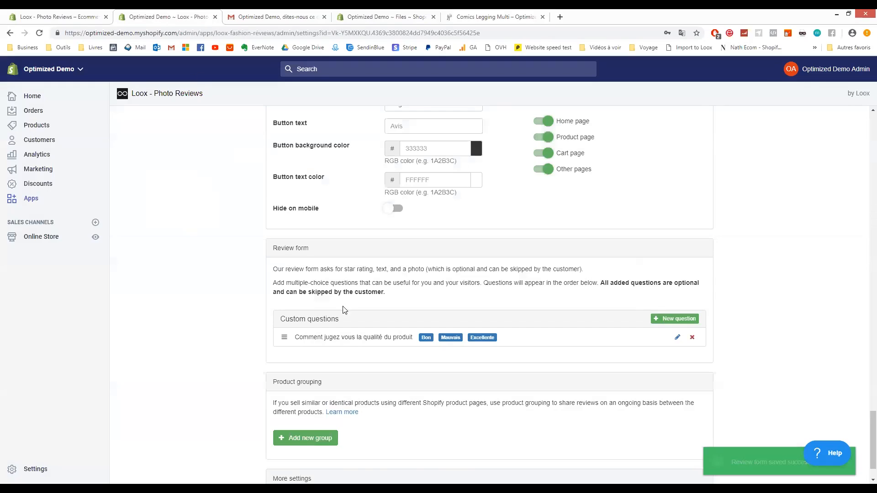
scroll(365, 247, up, 10)
scroll(377, 248, up, 15)
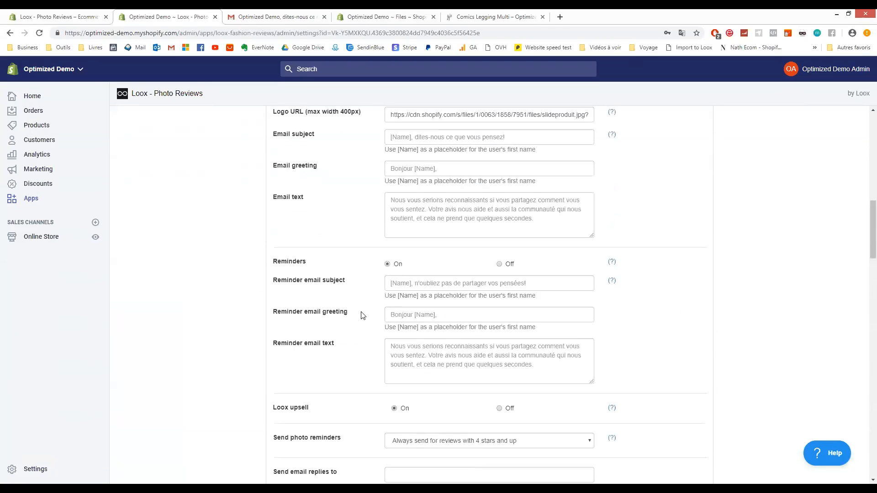
scroll(415, 337, down, 3)
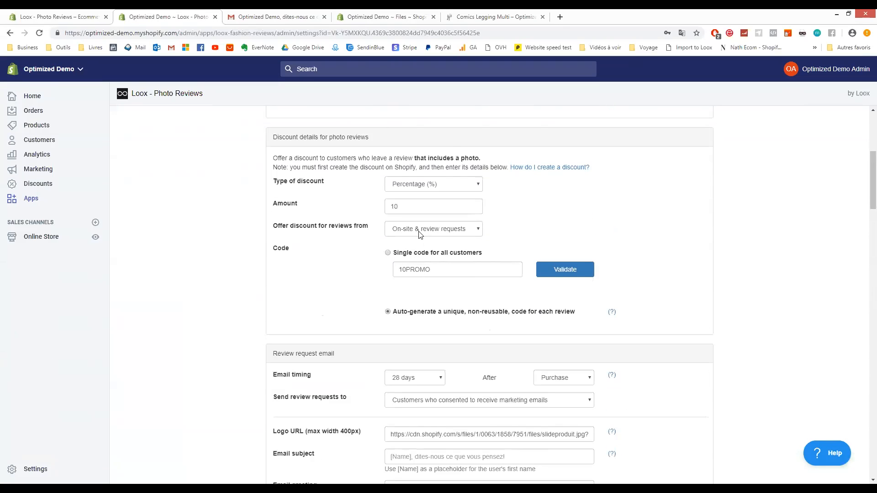
scroll(401, 267, down, 10)
scroll(460, 276, down, 20)
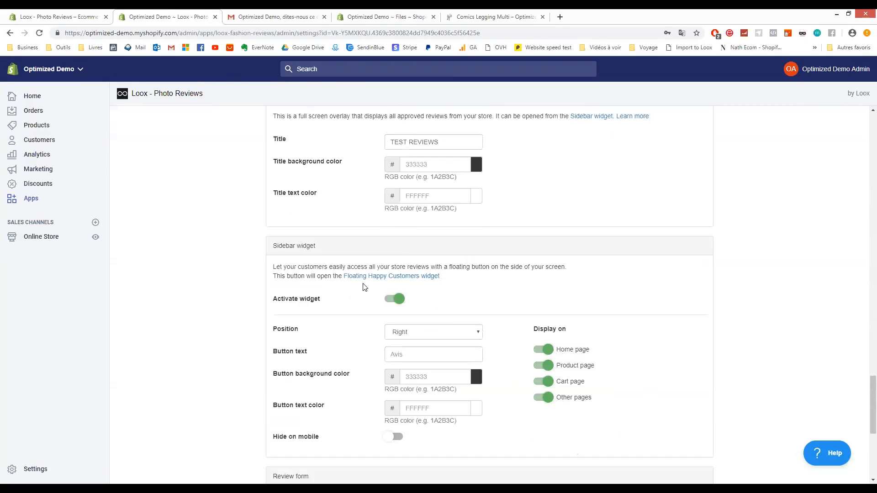
Continue the storefront review form past the photo request and try out the custom product quality question.
click(494, 17)
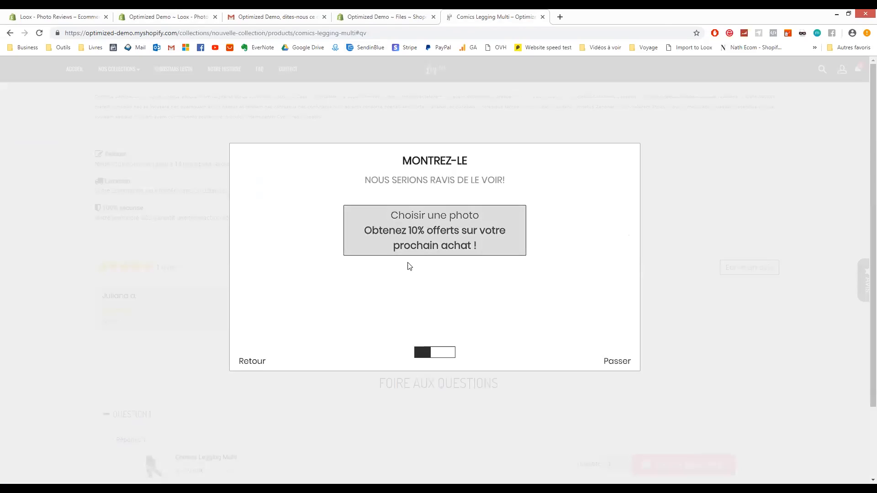
double_click(412, 99)
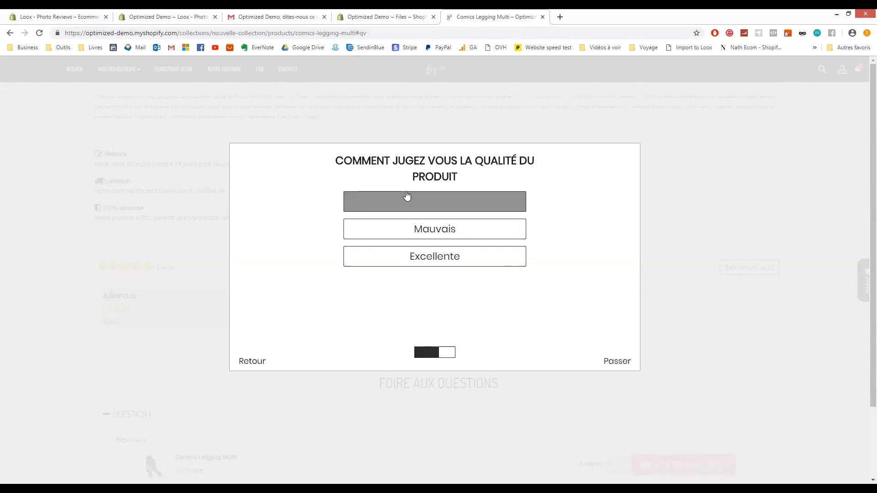
click(450, 234)
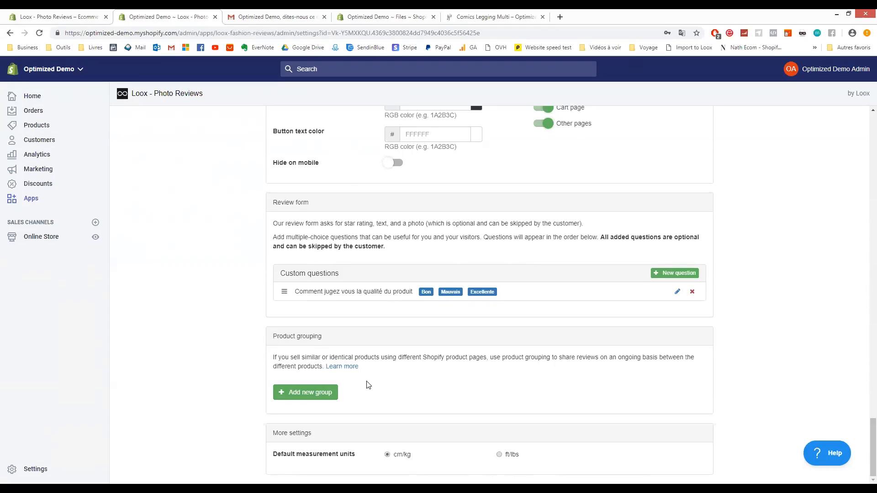
Create a new product group in the Loox settings with the name "Leggings".
click(302, 396)
click(329, 350)
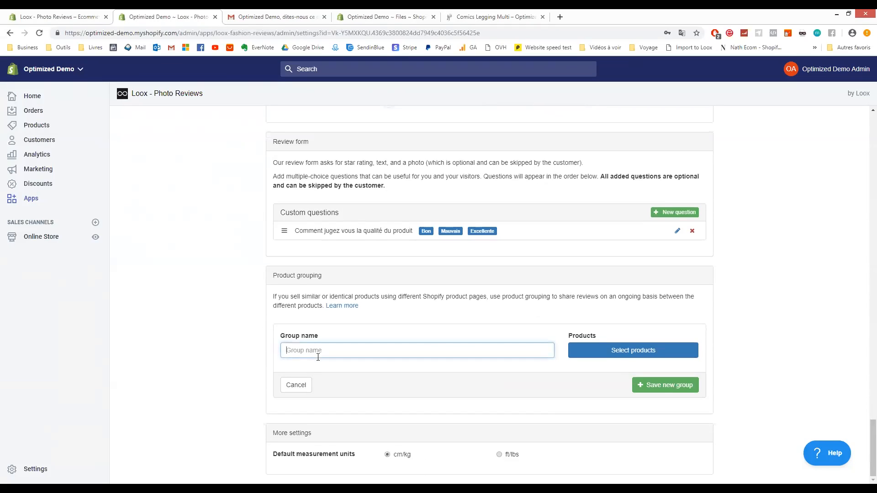
text(Leggings)
Add Butterfly Legging, Casual Legging, Christmas Legging, Comics Legging Bleu and Comics Legging Gris clair to the Leggings group.
click(629, 358)
click(304, 187)
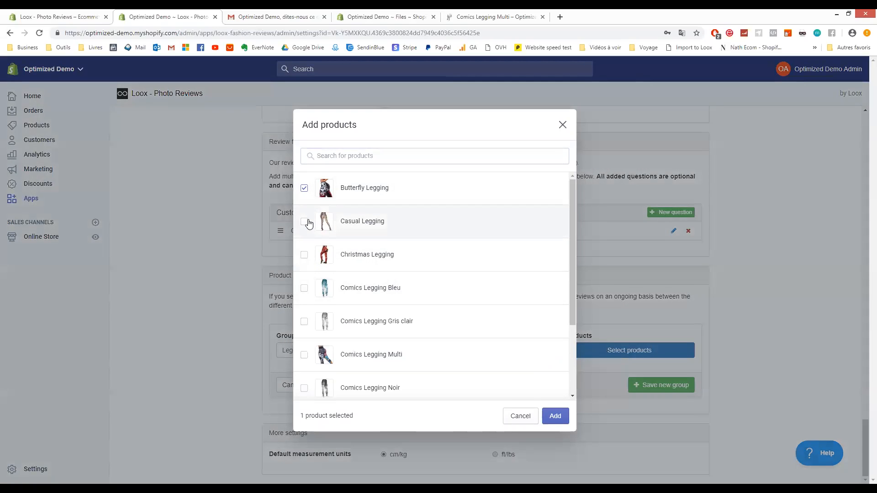
click(304, 221)
click(304, 255)
click(304, 288)
click(304, 321)
click(555, 416)
scroll(566, 374, down, 3)
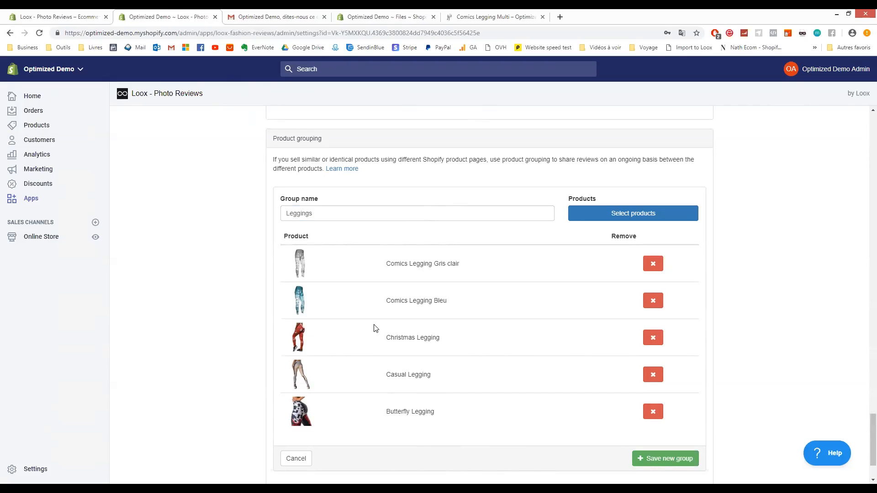
Examine the products listed in the Leggings group and the default measurement unit options.
drag(387, 263, 476, 270)
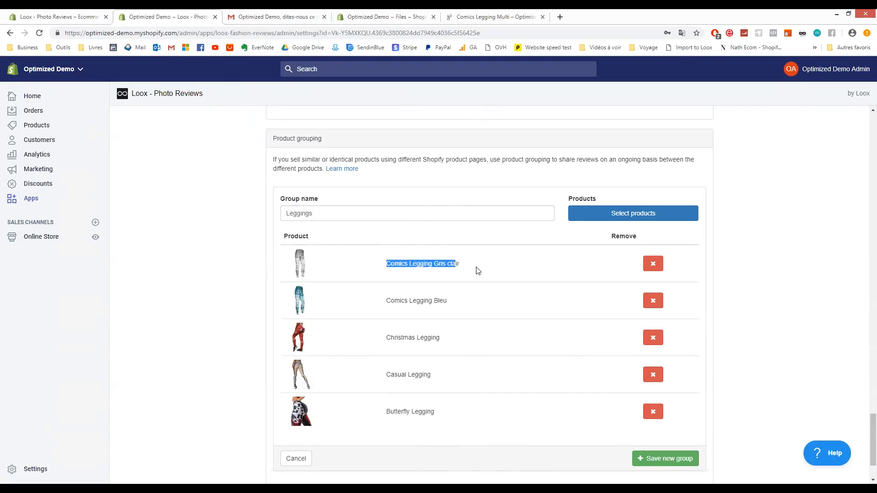
click(442, 273)
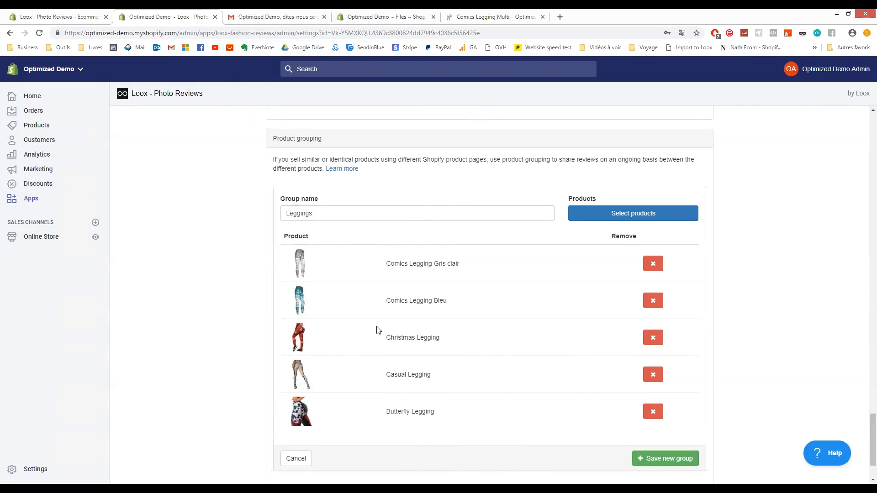
drag(385, 301, 466, 304)
drag(383, 340, 467, 342)
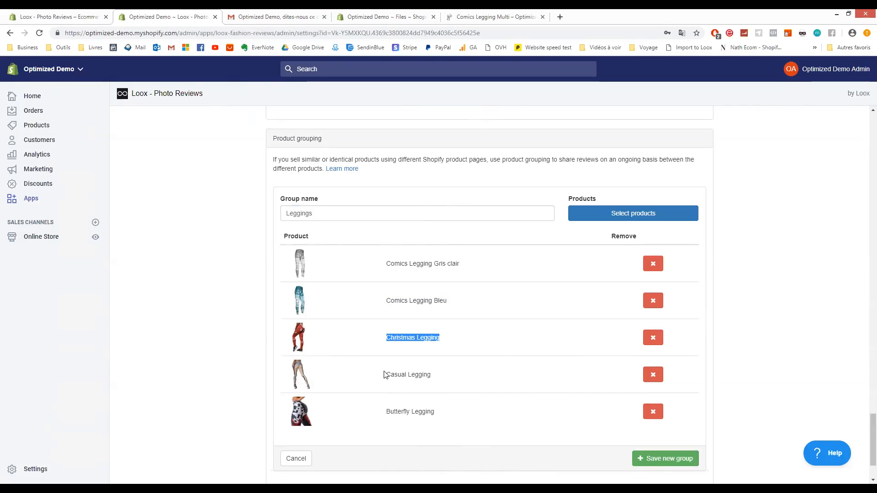
drag(385, 372, 433, 375)
drag(386, 411, 475, 415)
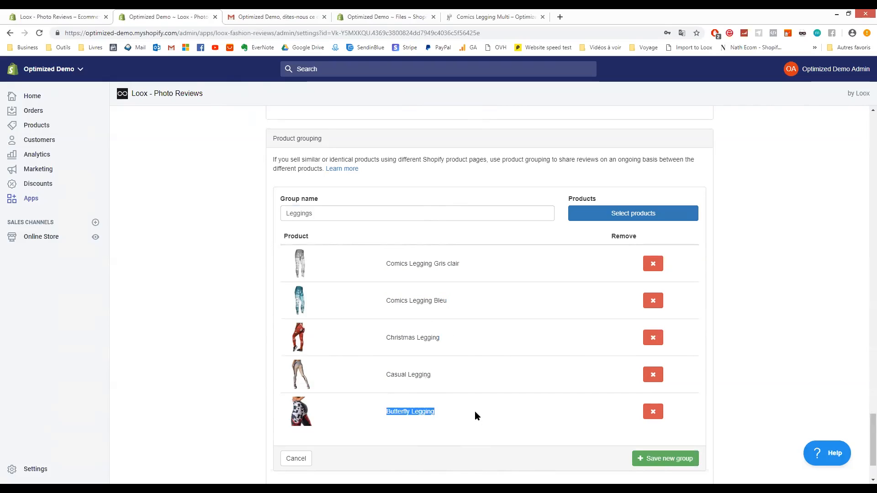
click(482, 413)
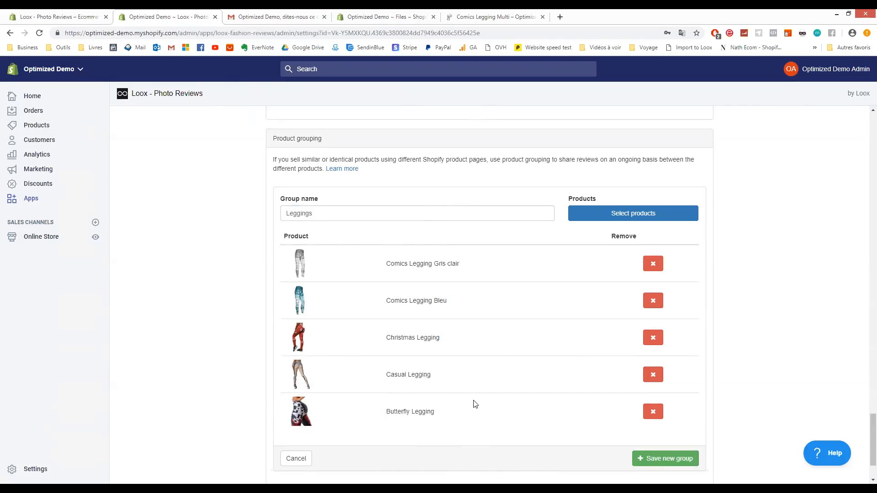
drag(385, 264, 496, 264)
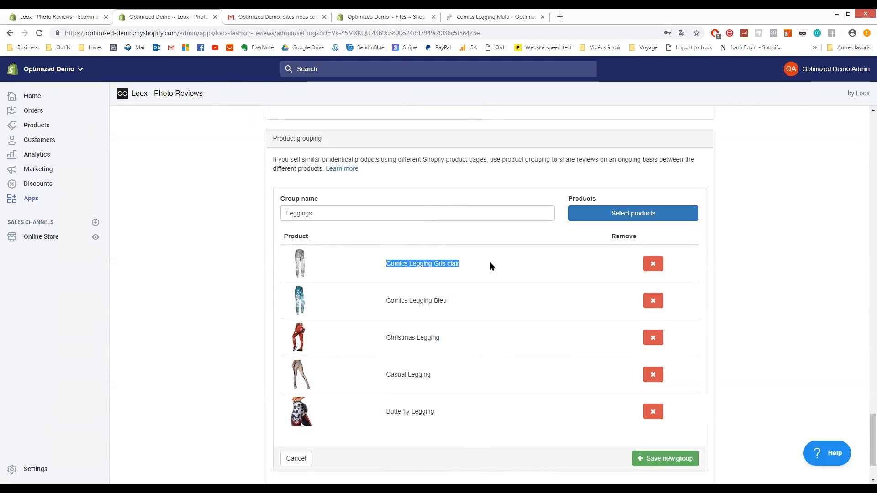
click(305, 268)
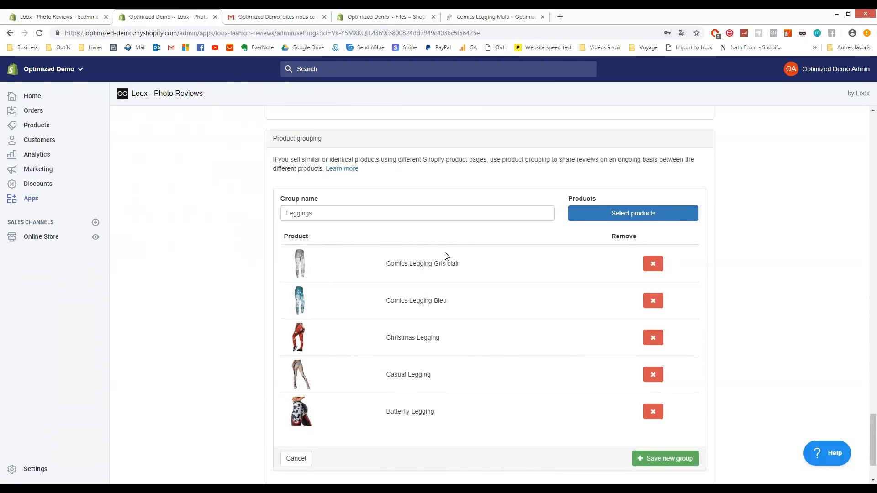
scroll(446, 256, down, 2)
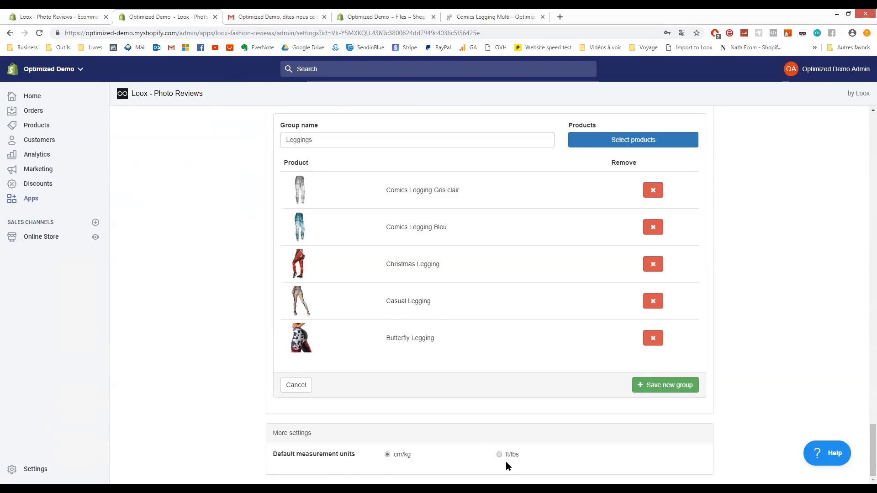
scroll(446, 395, up, 8)
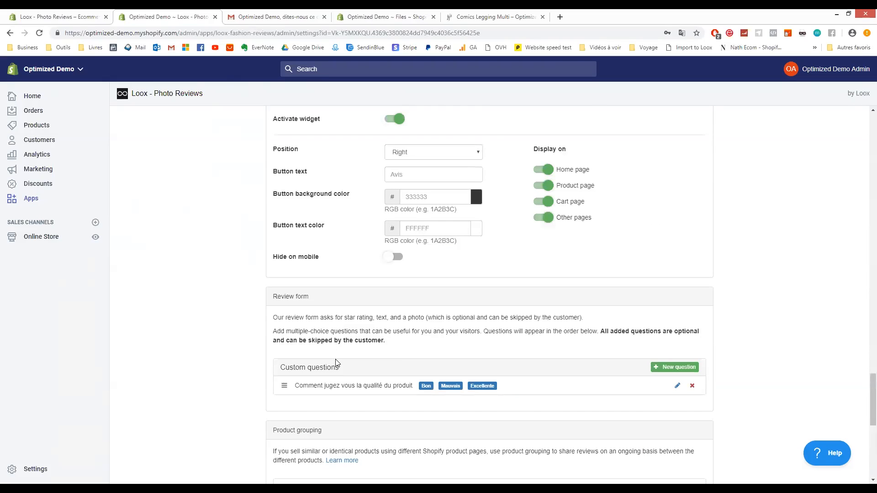
Look back over the Loox settings from the custom review questions up to the general settings.
scroll(337, 361, up, 4)
scroll(501, 366, up, 5)
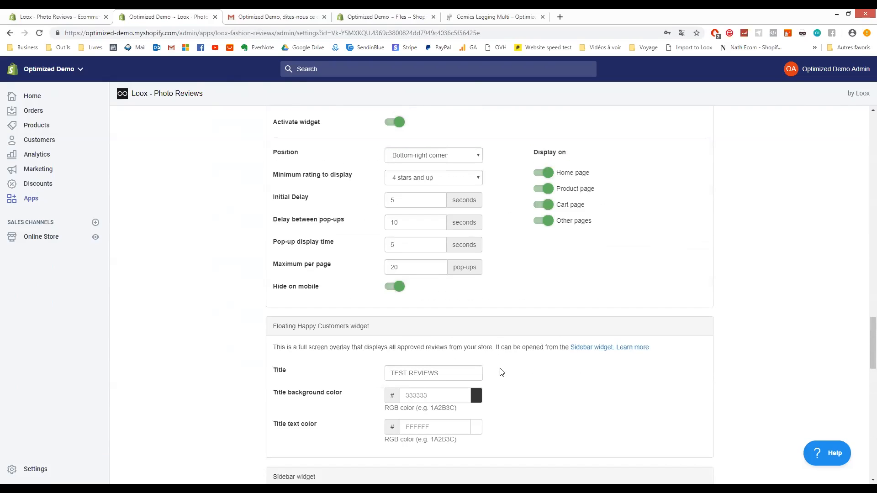
scroll(731, 357, up, 5)
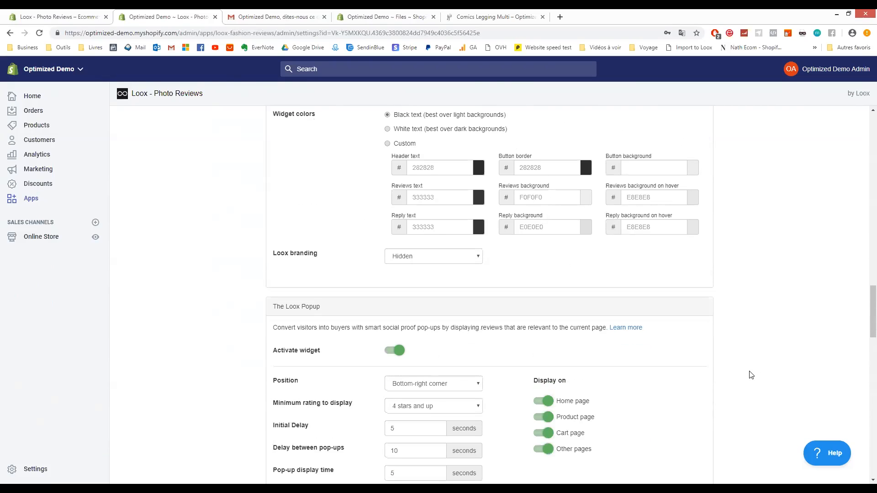
scroll(739, 367, up, 7)
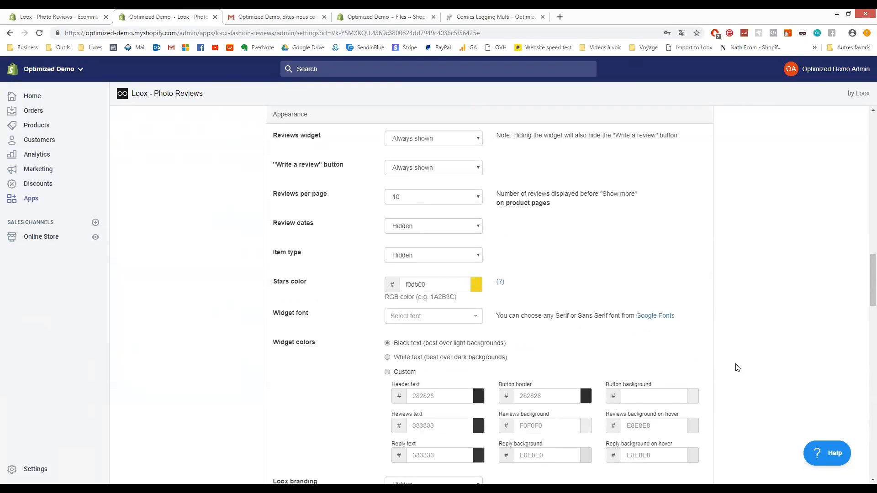
scroll(736, 368, up, 15)
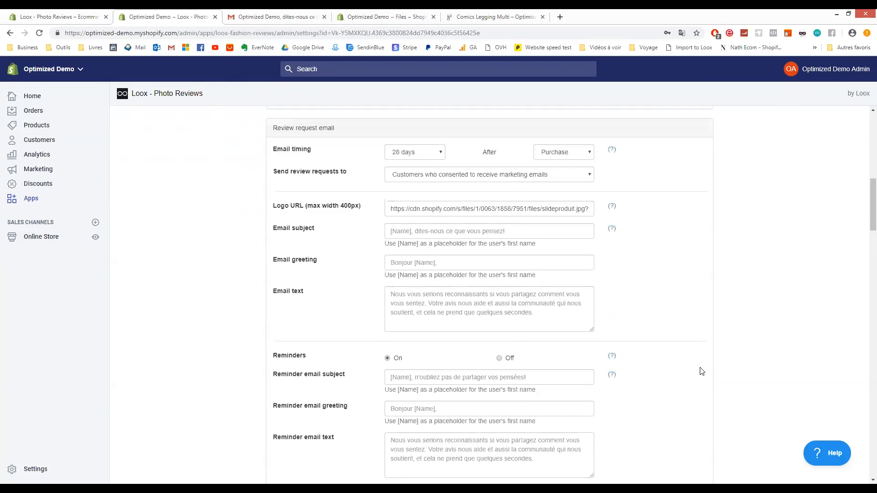
scroll(383, 322, up, 3)
scroll(596, 317, down, 5)
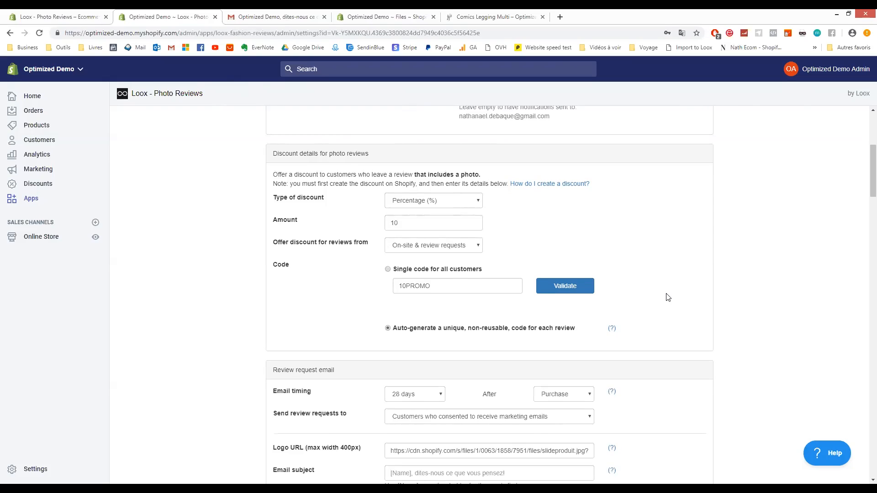
scroll(507, 245, up, 5)
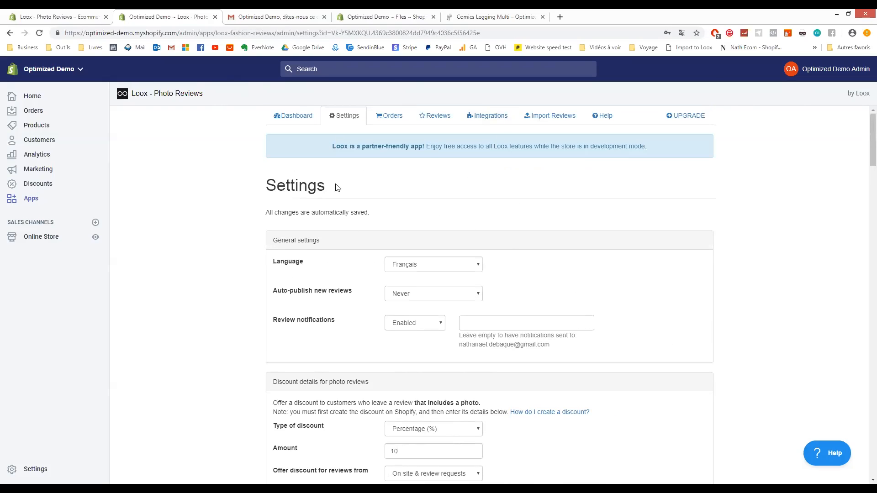
Open the Loox orders list and examine the review request status of the Butterfly Legging order.
click(391, 121)
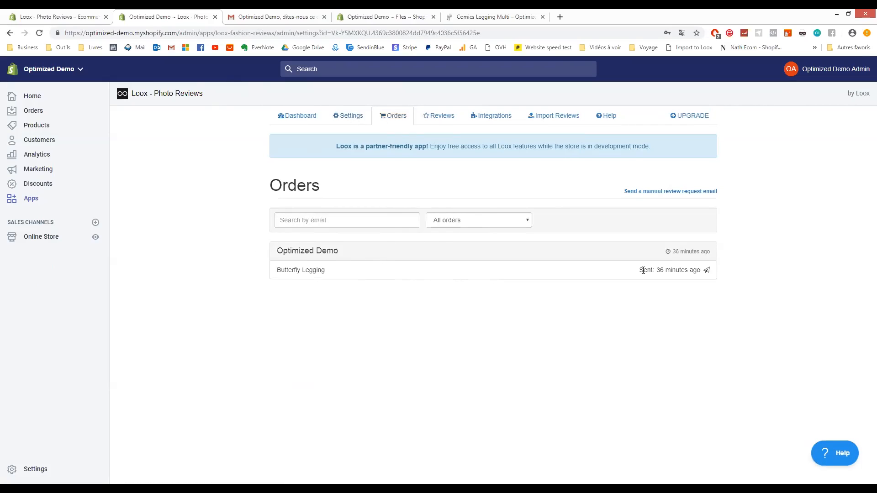
drag(640, 270, 388, 278)
drag(274, 270, 721, 274)
click(471, 253)
Switch to Gmail, read the Butterfly Legging review request email and try its review form with the five-star "Parfait !" rating.
key(ctrl+Tab)
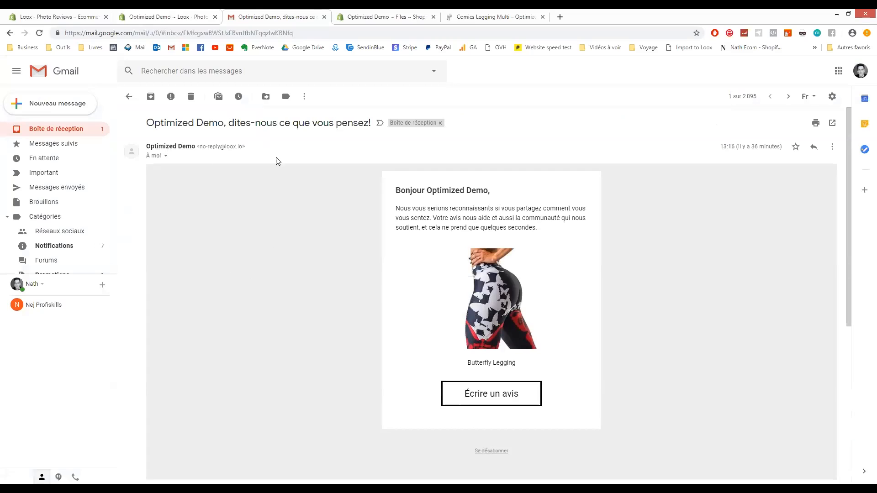
drag(395, 204, 550, 231)
click(514, 231)
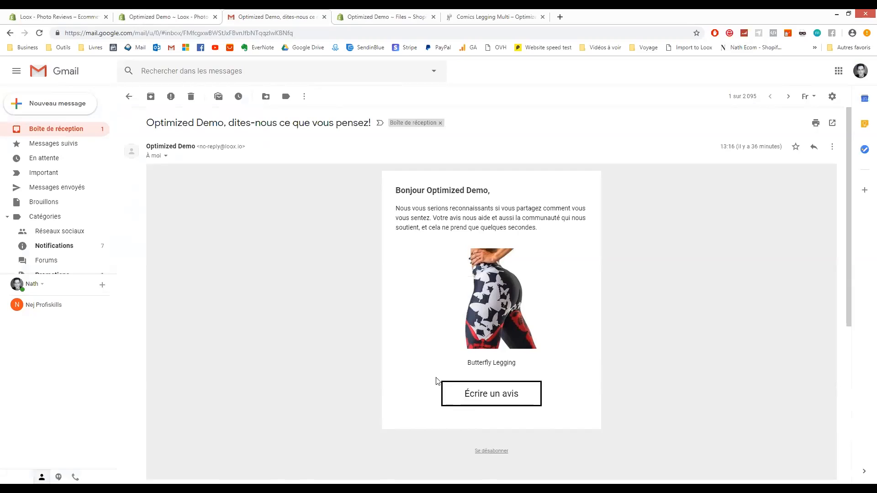
click(485, 397)
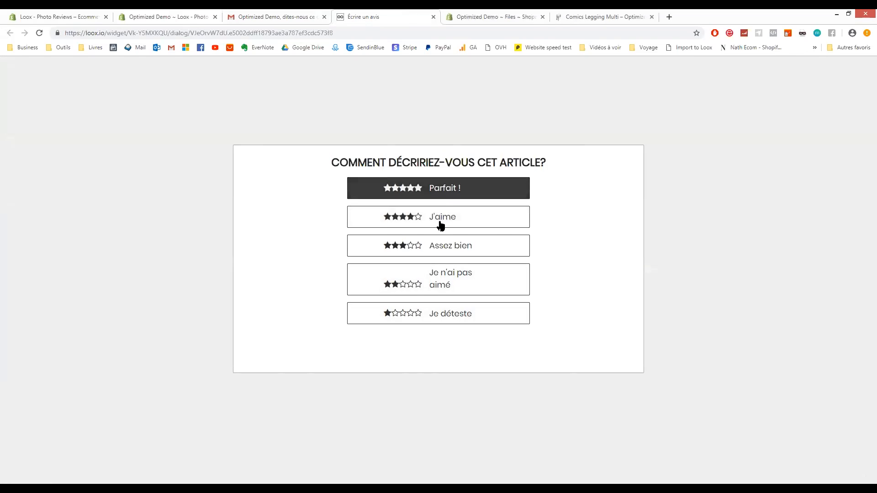
click(440, 195)
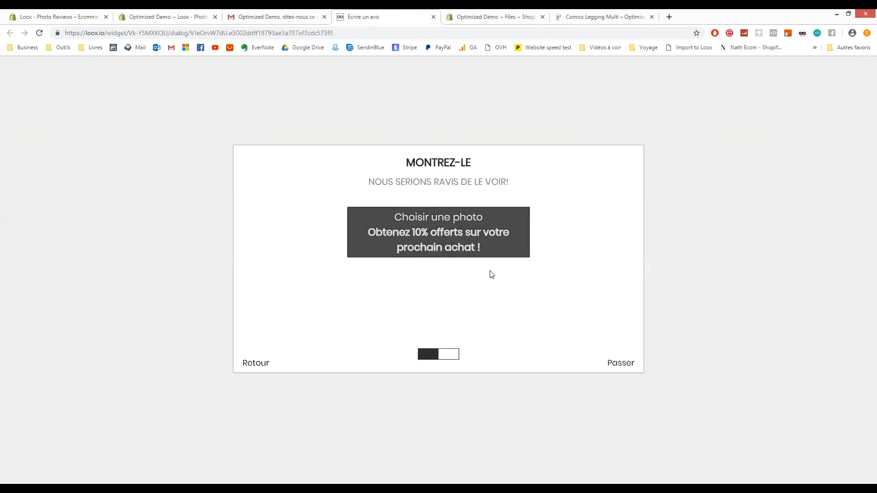
Switch back to the Loox app in Shopify and examine the list of customer reviews.
click(231, 13)
click(150, 14)
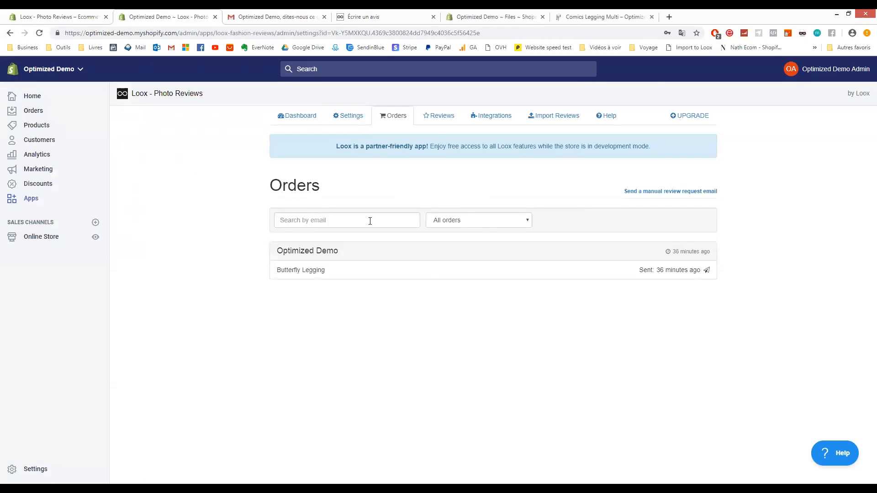
click(437, 117)
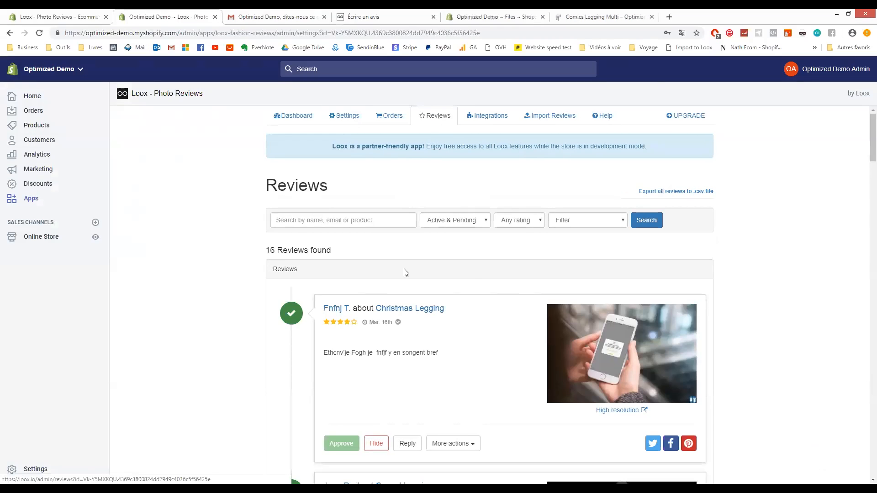
scroll(370, 257, down, 4)
scroll(368, 183, up, 3)
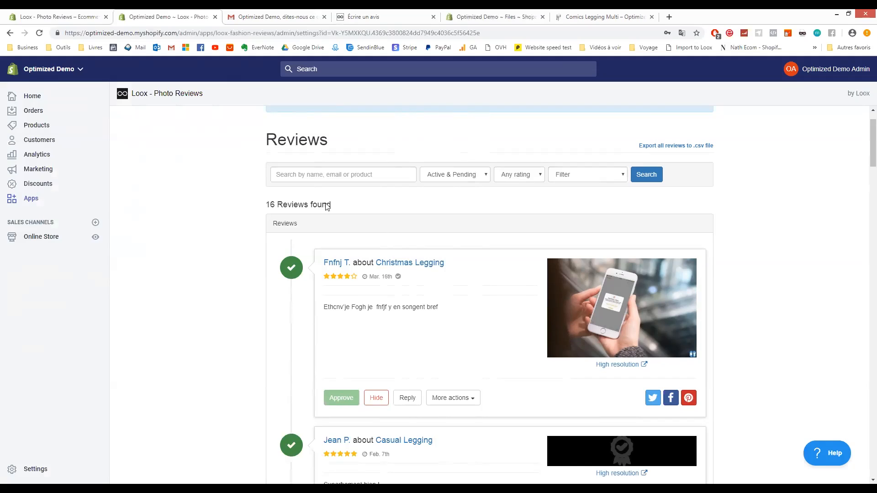
scroll(368, 295, down, 1)
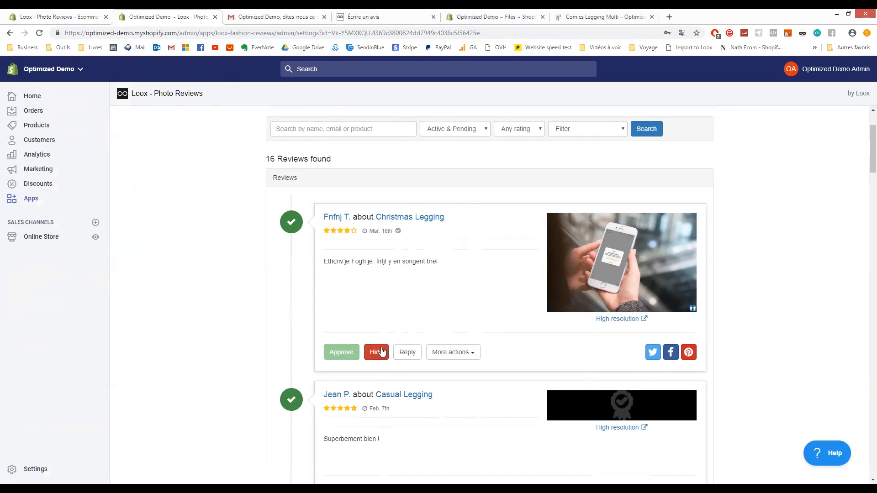
Examine the reply option and additional actions available for the Christmas Legging review.
right_click(408, 353)
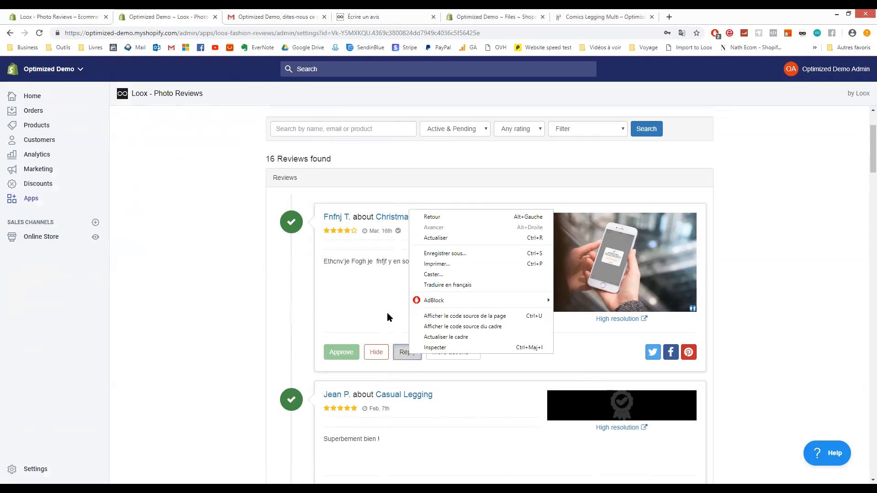
click(452, 353)
click(455, 352)
click(456, 351)
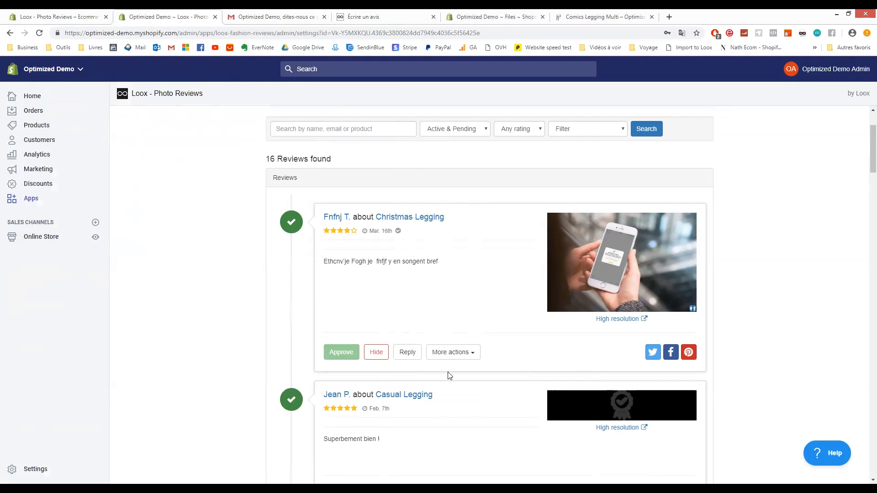
click(452, 352)
click(463, 314)
Add a verified badge to the five-star Casual Legging review and check its additional actions.
scroll(425, 344, down, 4)
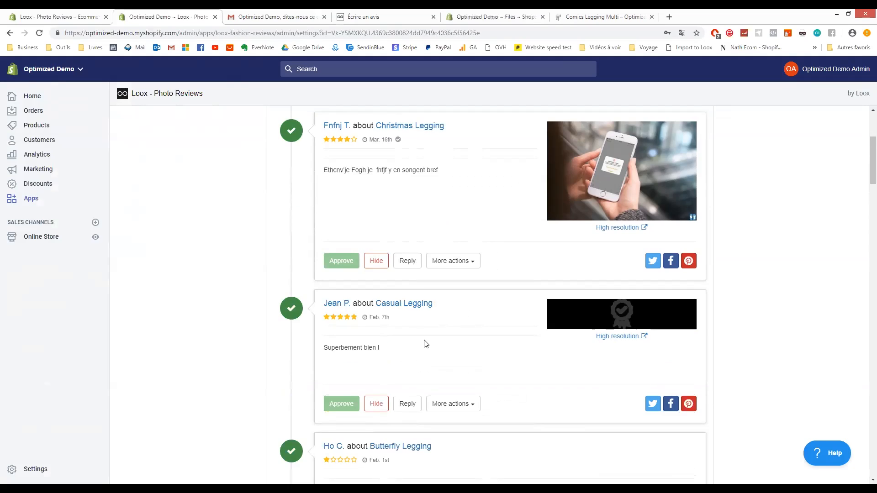
click(456, 315)
click(414, 255)
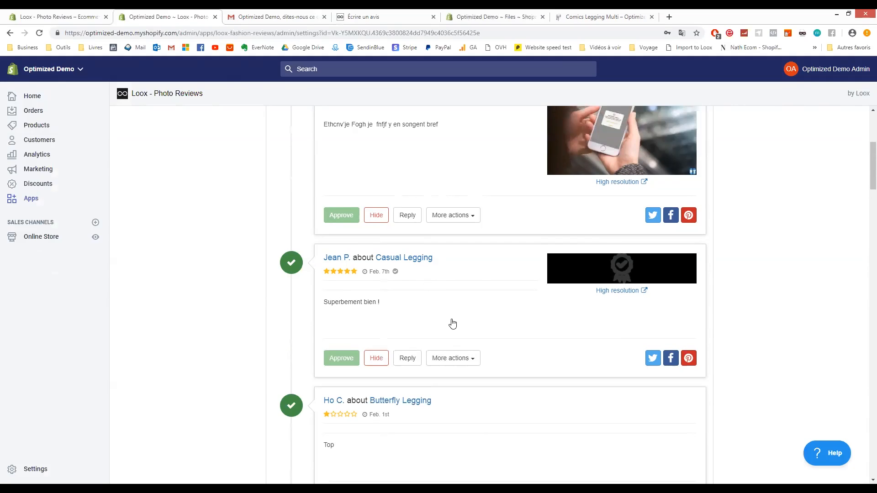
click(460, 315)
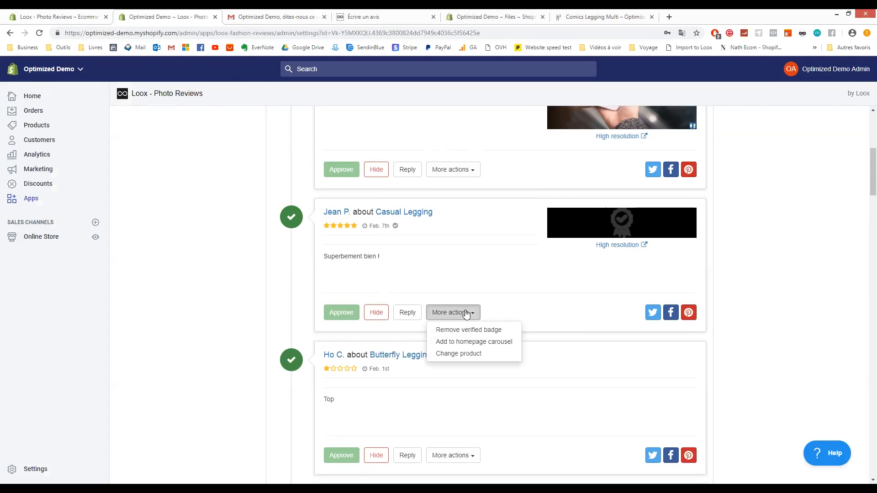
click(547, 333)
scroll(525, 324, up, 6)
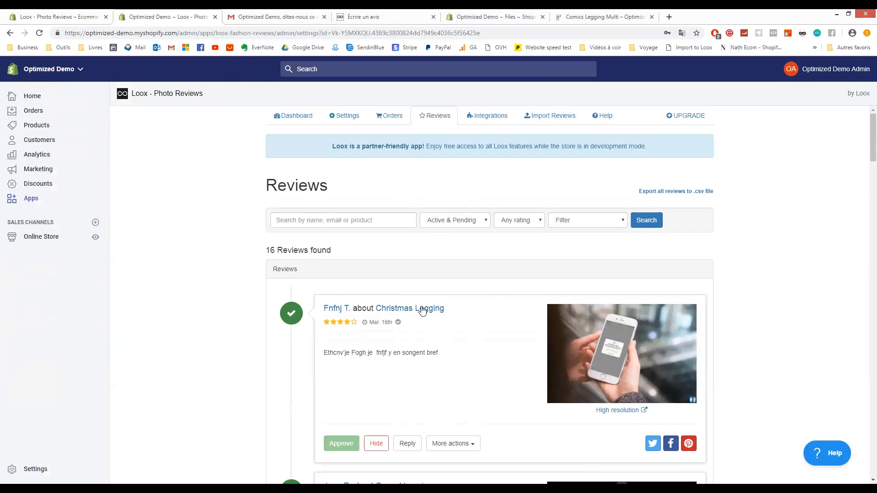
Open the Loox integrations page and examine the available integrations, including Google Shopping, AfterShip, Smile.io, LoyaltyLion and PushOwl.
click(485, 120)
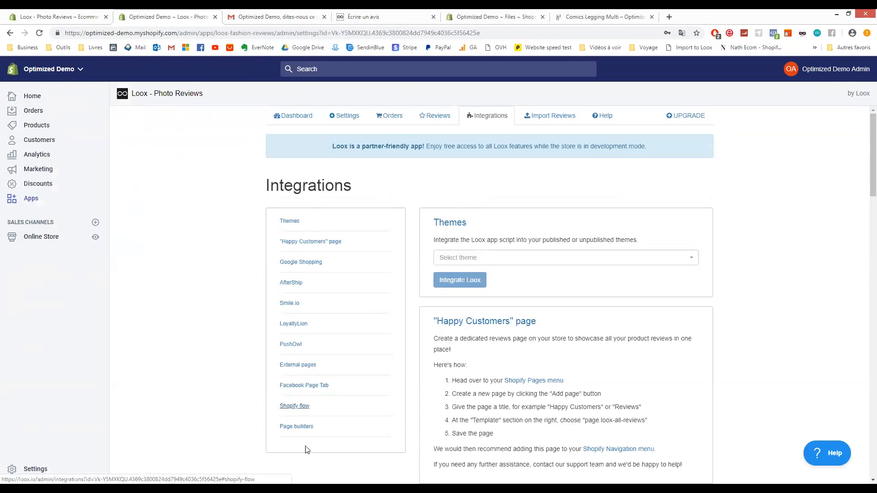
scroll(501, 340, down, 4)
scroll(502, 340, down, 7)
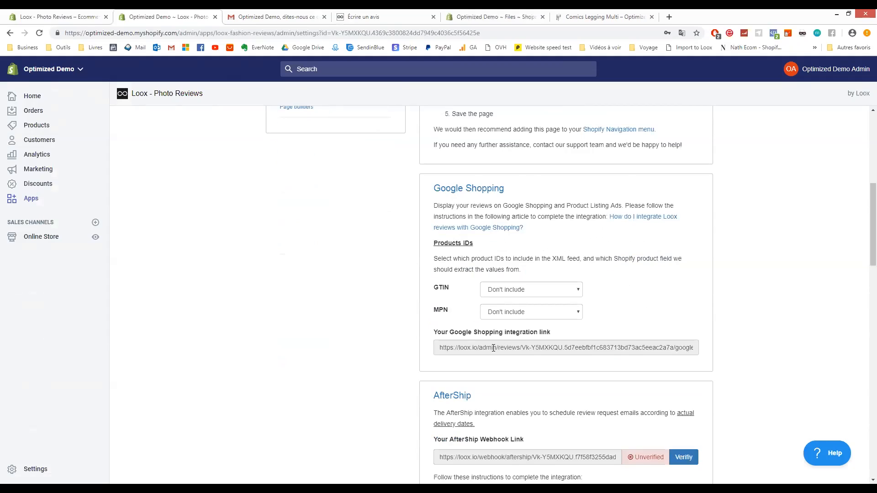
scroll(478, 361, down, 4)
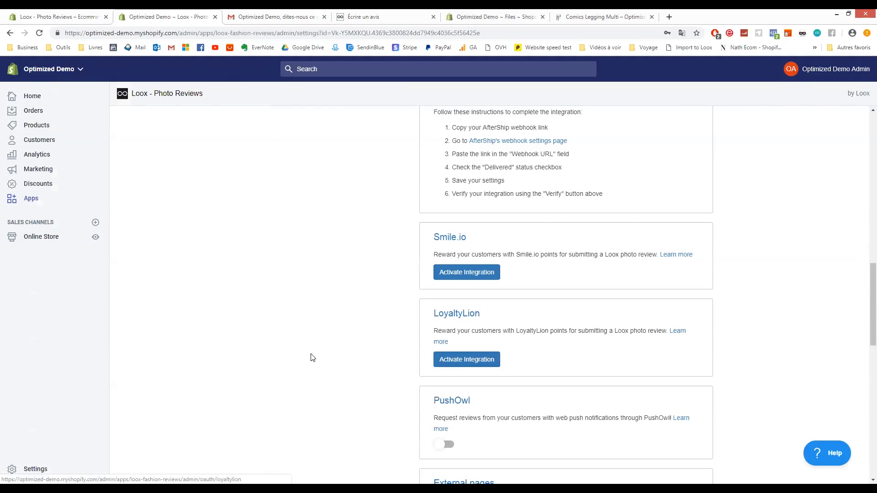
scroll(308, 365, up, 7)
scroll(363, 280, up, 1)
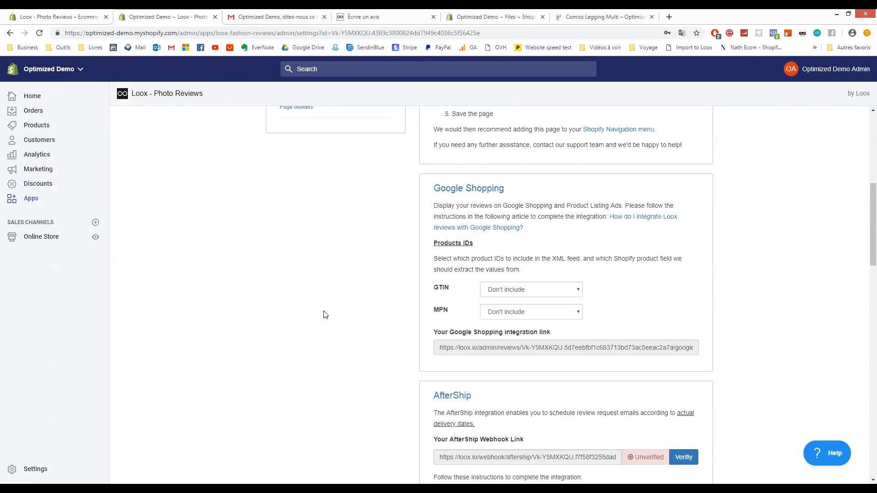
scroll(372, 352, up, 7)
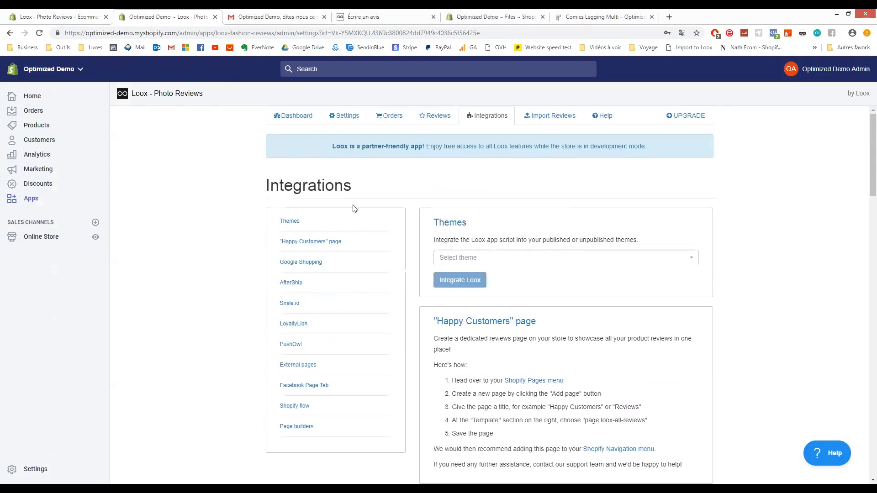
Open the review import page and copy the link address of the "Import to Loox" AliExpress bookmarklet.
click(549, 117)
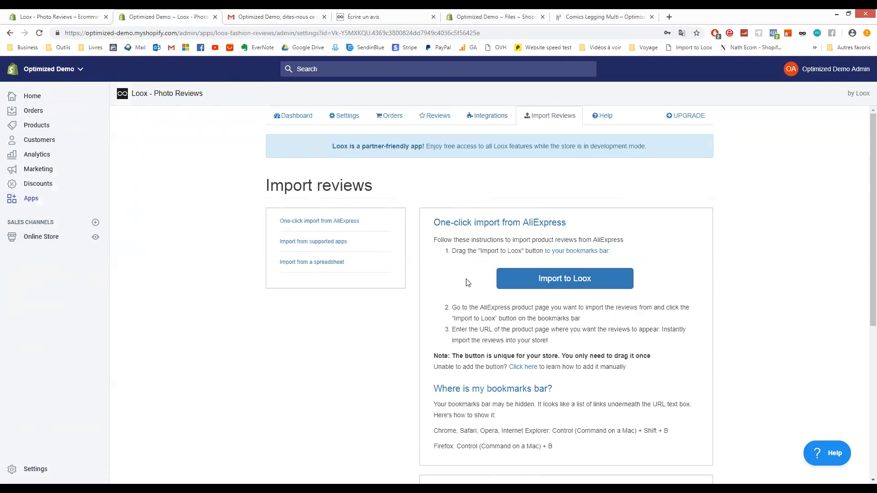
right_click(564, 280)
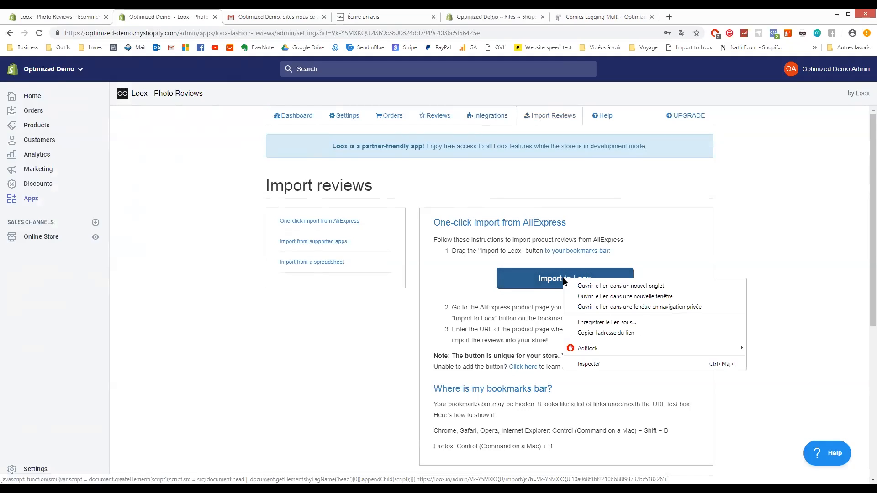
click(595, 337)
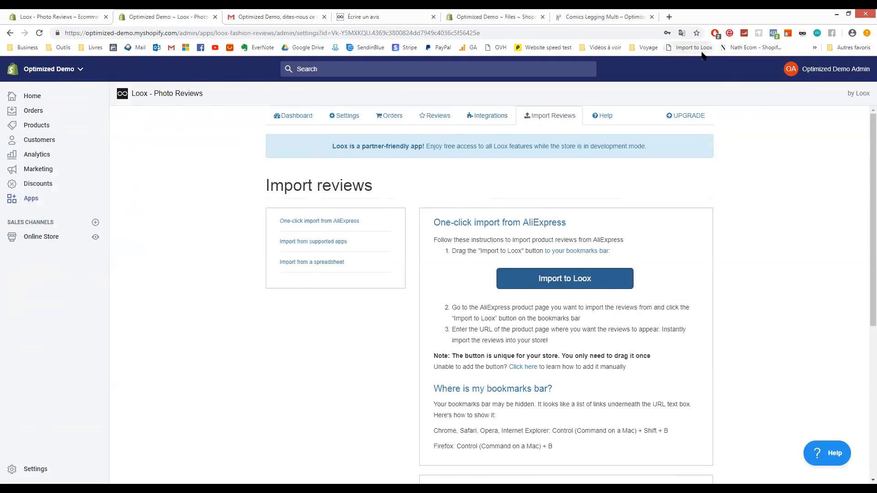
Try to set up a new browser bookmark that uses the copied import link as its URL.
click(697, 33)
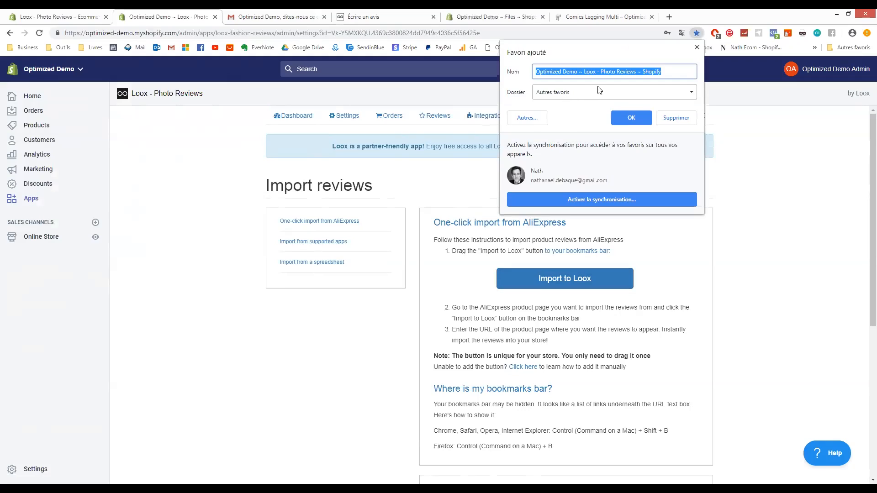
click(679, 117)
right_click(845, 49)
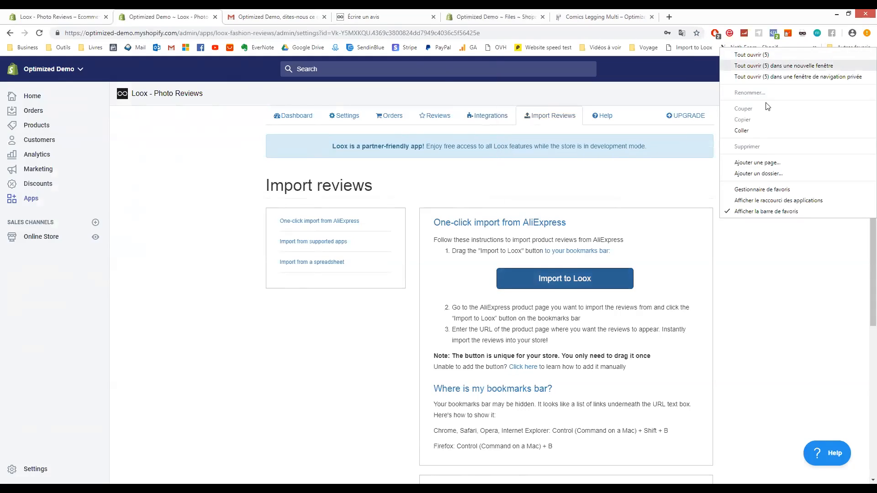
click(757, 163)
click(398, 91)
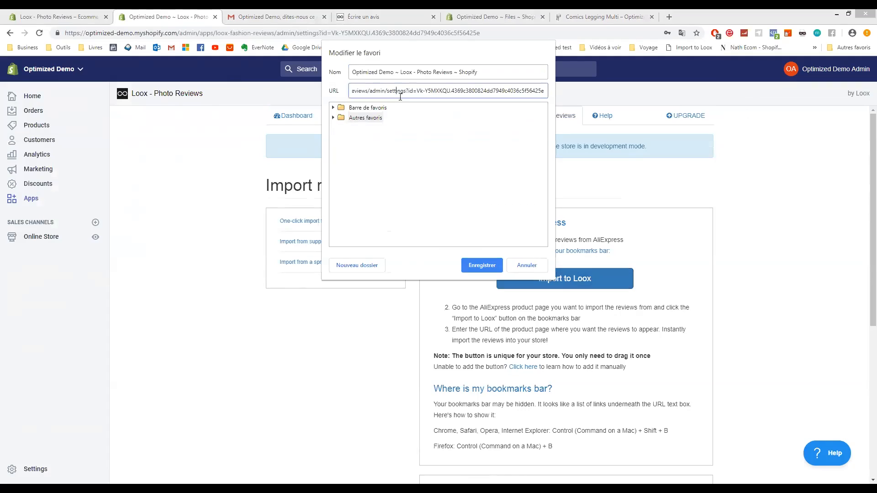
key(ctrl+a)
key(ctrl+v)
drag(405, 93, 251, 92)
click(402, 92)
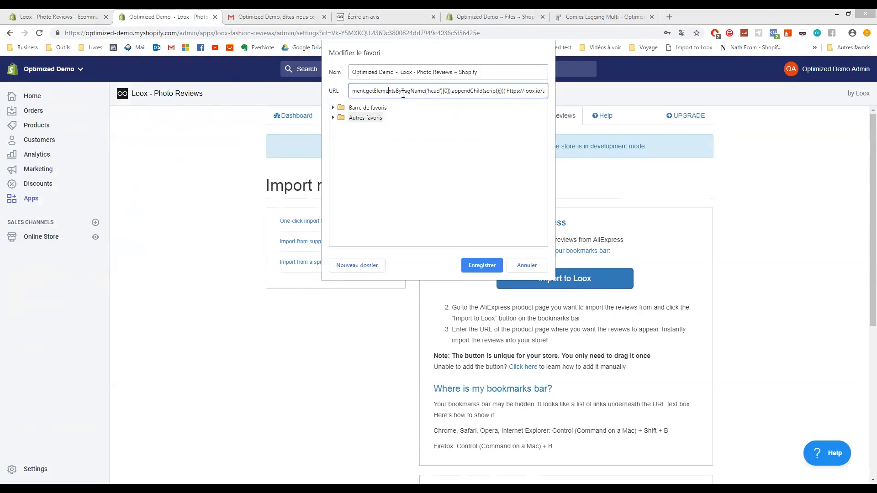
Name the new bookmark "Import Loox" and discard it without saving.
drag(491, 73, 212, 72)
text(Imp)
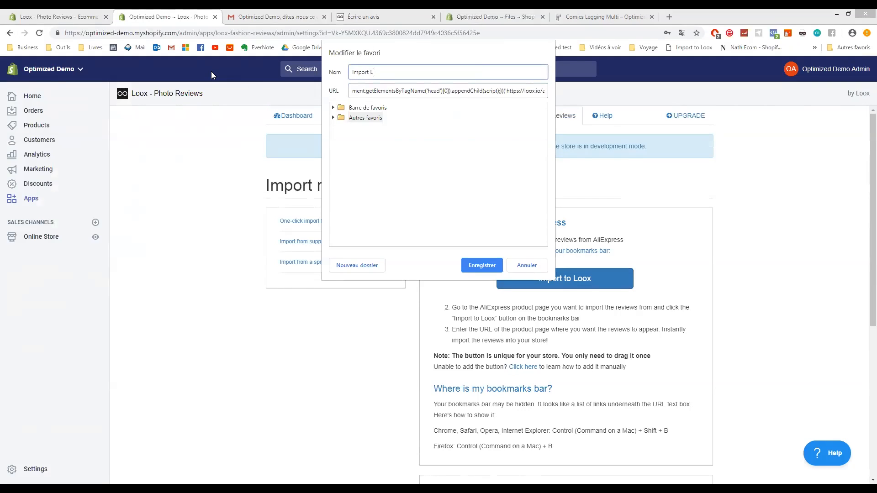
text(ort to Loox)
click(525, 268)
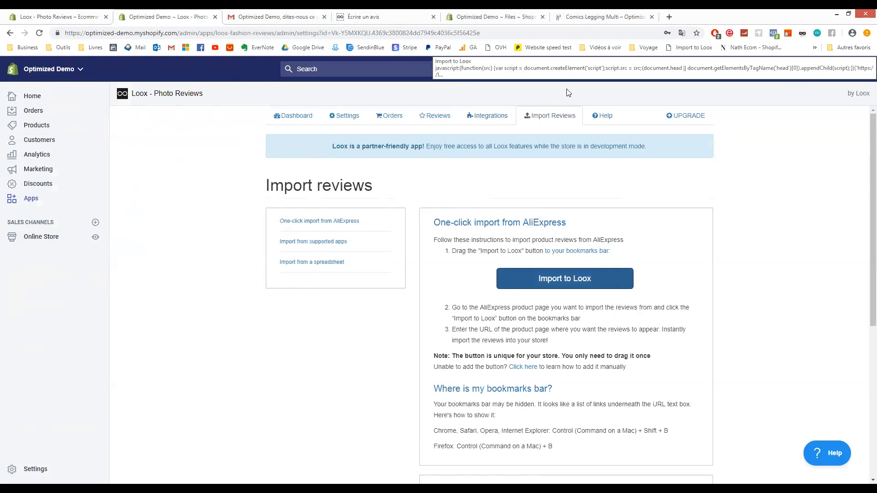
Examine the options for importing reviews from supported apps, including the list of selectable apps, without choosing one.
scroll(243, 173, down, 1)
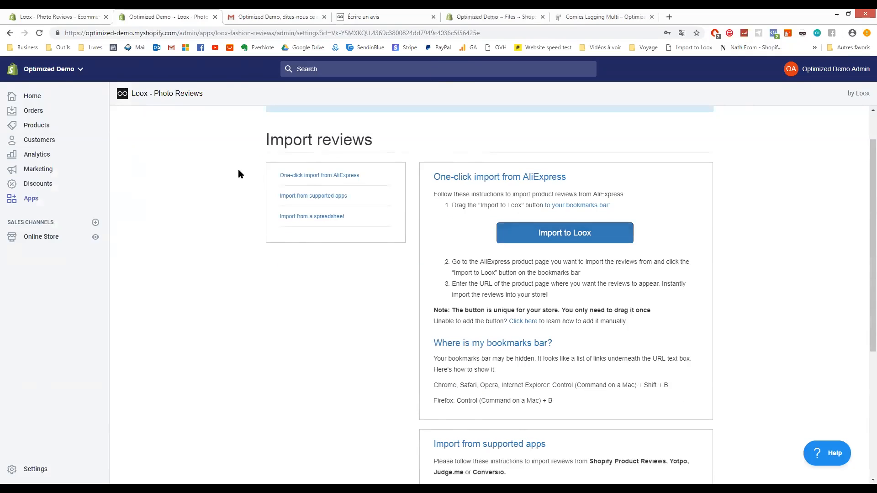
scroll(239, 172, down, 5)
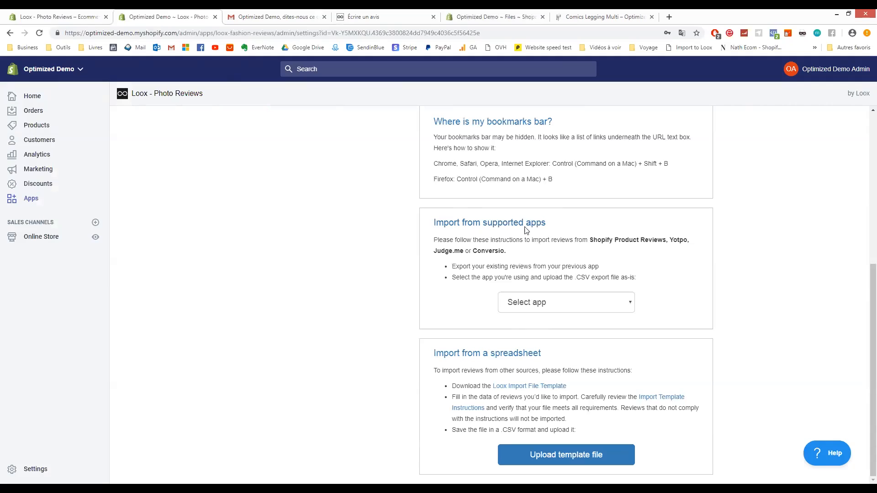
click(561, 307)
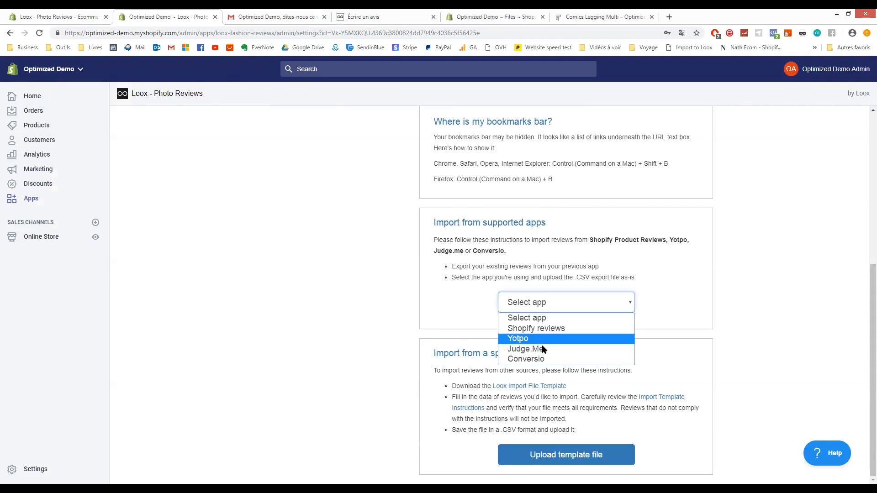
click(333, 303)
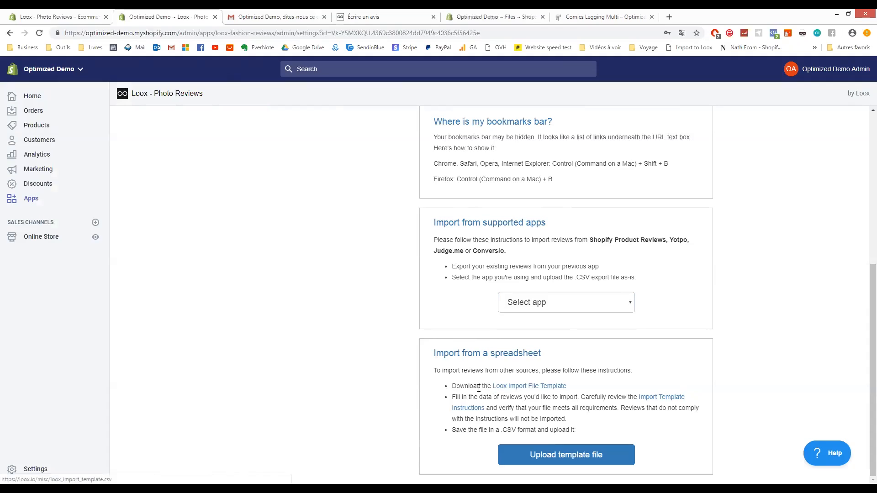
Download the Loox import file template to the Bureau folder as loox_import_template.csv.
ctrl+click(506, 388)
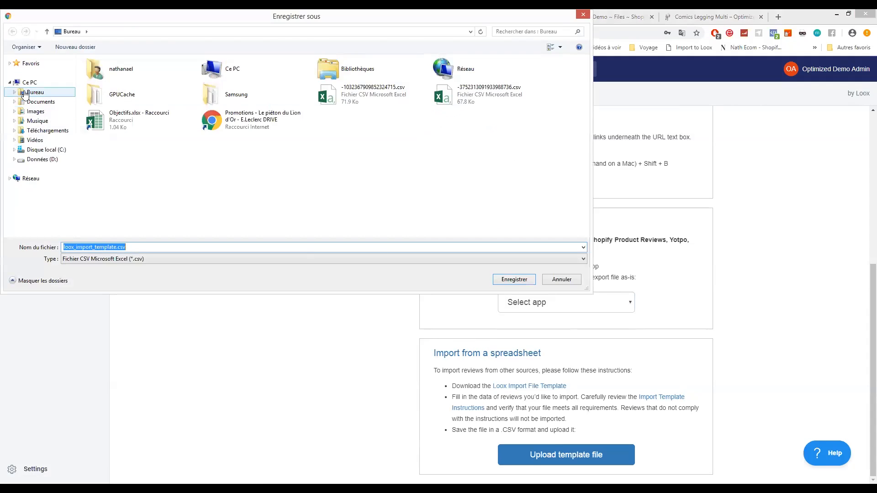
click(25, 93)
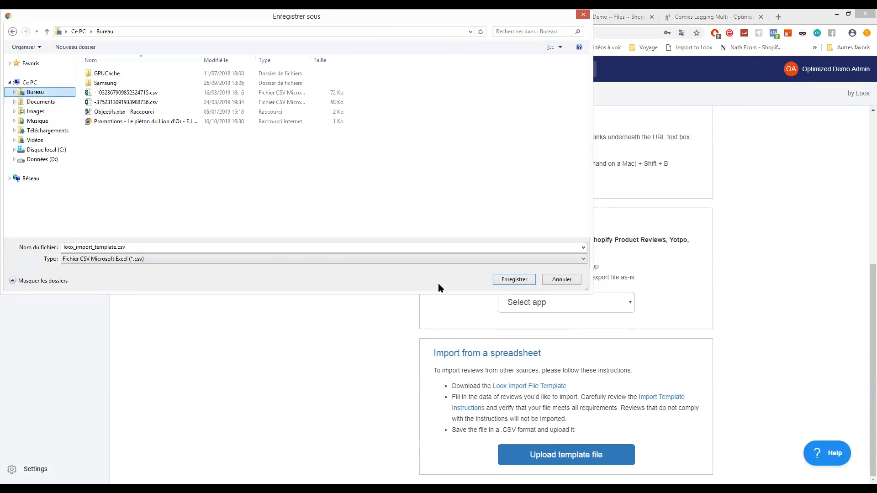
click(514, 279)
click(40, 473)
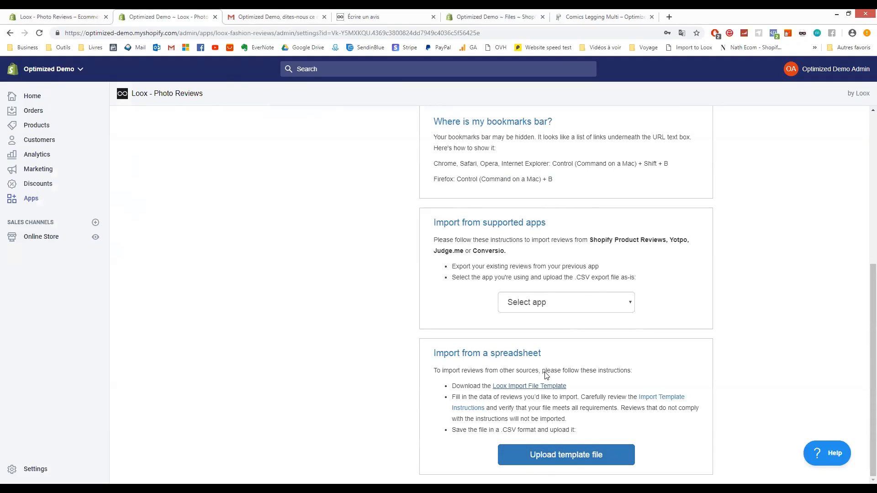
Open the Loox help page and look over the knowledge base categories.
scroll(378, 366, up, 6)
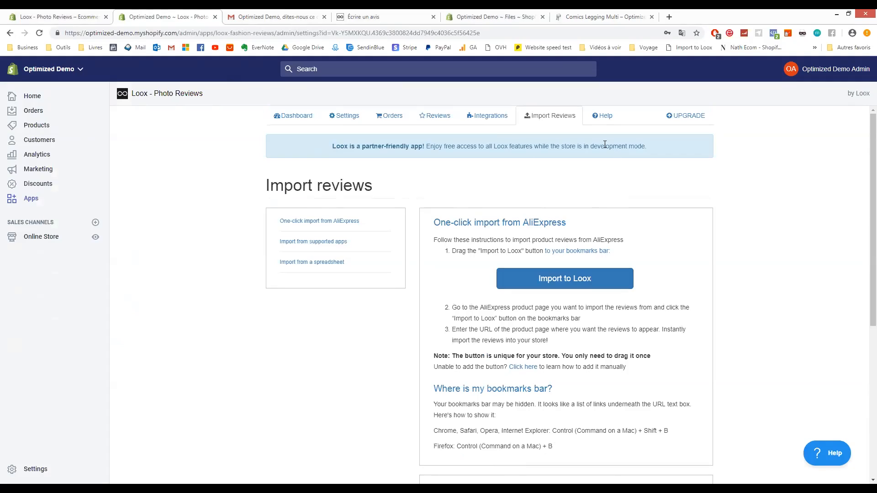
click(605, 125)
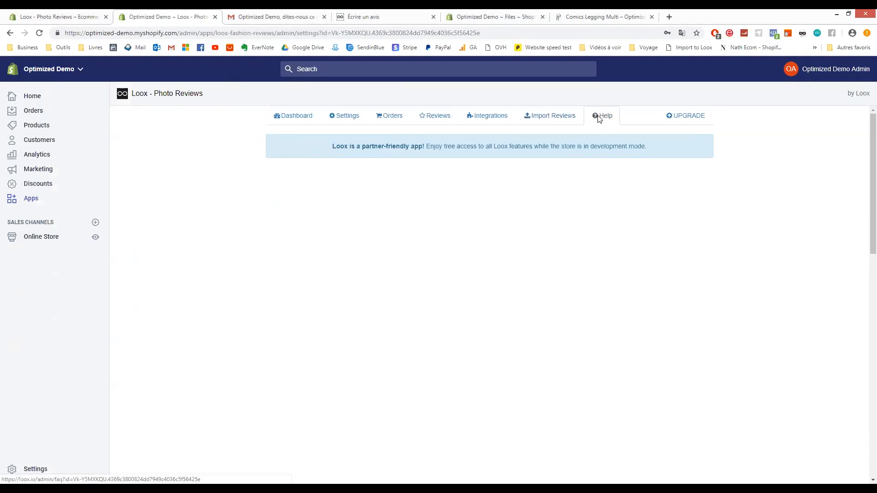
scroll(375, 355, down, 3)
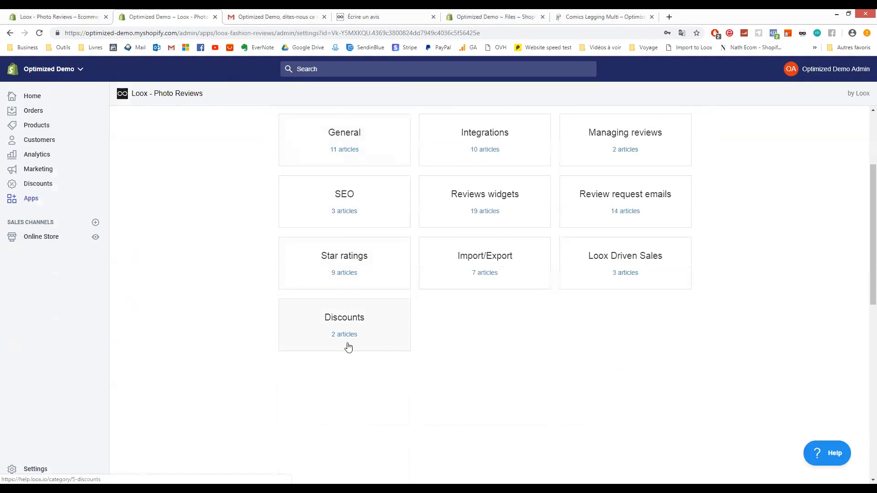
scroll(349, 347, up, 3)
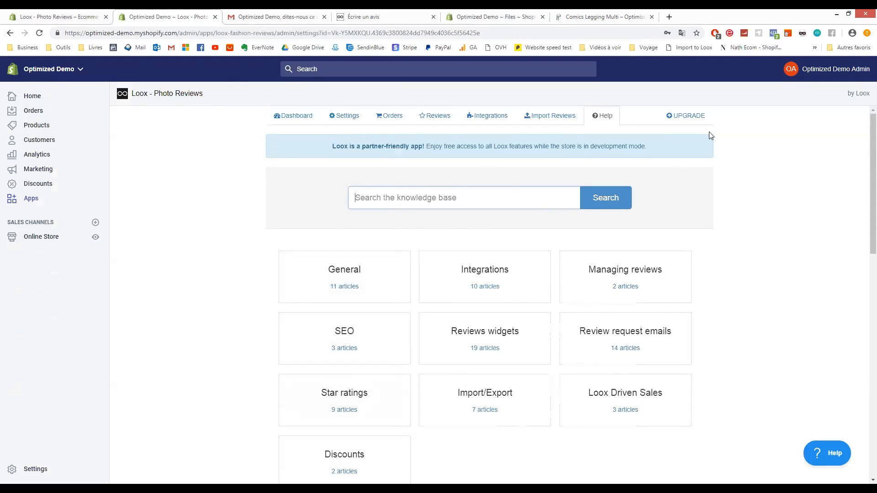
Open the Loox upgrade page and compare the features and monthly prices of the Basic, Advanced and Pro plans, highlighting the Pro price.
click(679, 117)
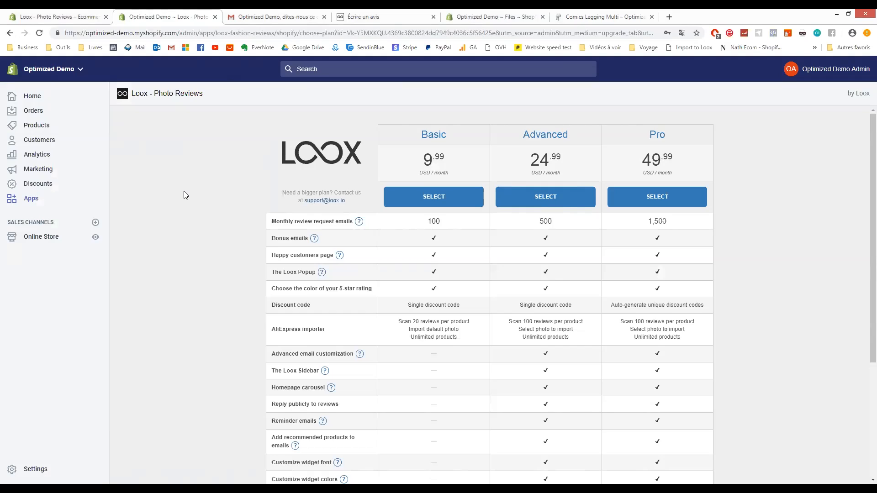
scroll(439, 240, down, 2)
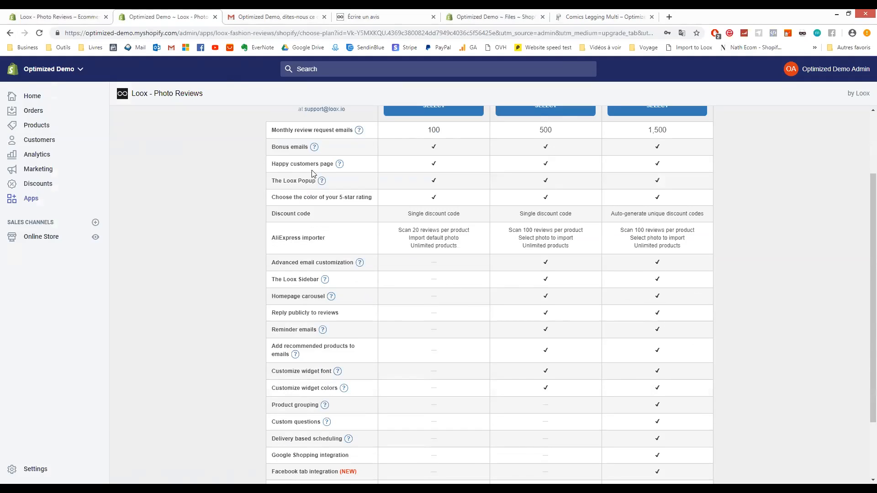
scroll(340, 374, down, 2)
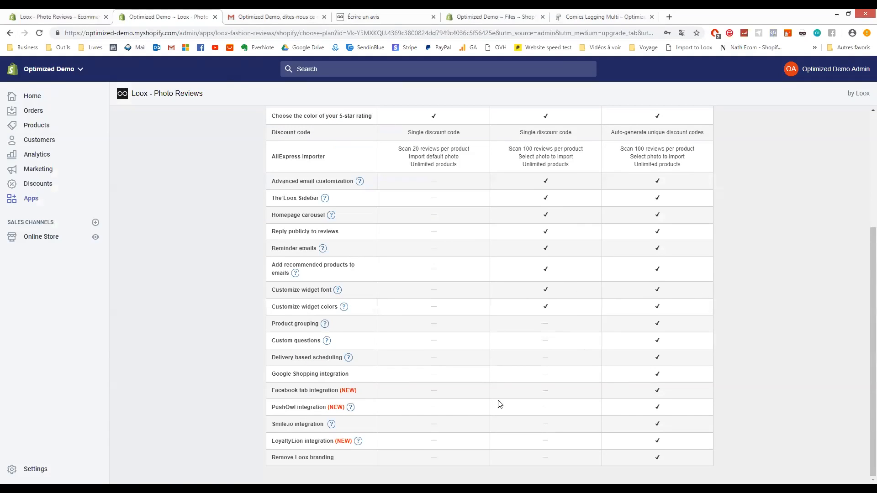
scroll(359, 351, up, 4)
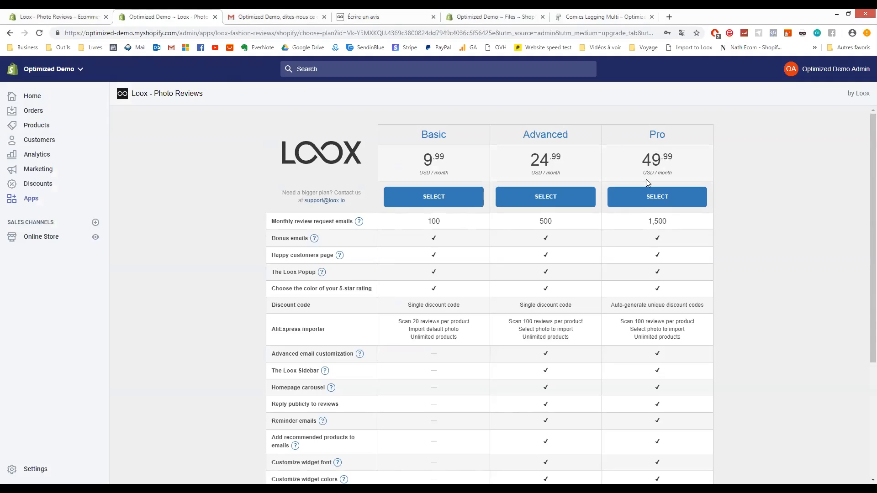
drag(648, 149, 702, 155)
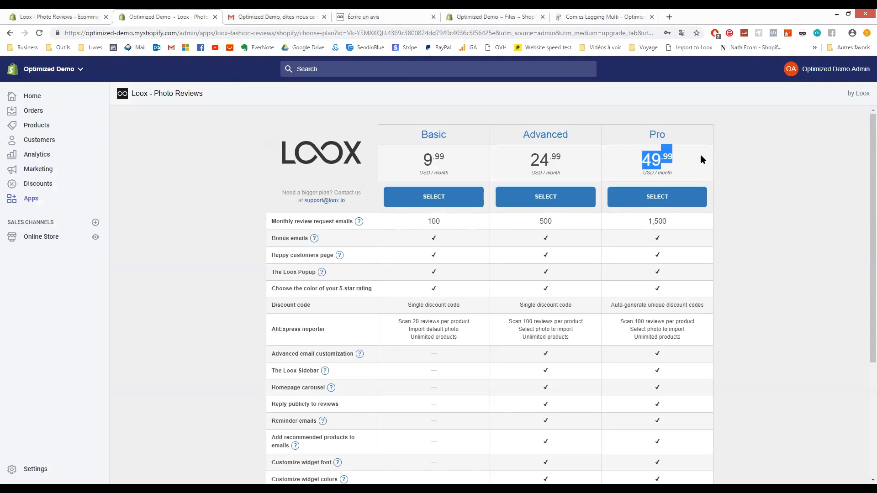
click(772, 211)
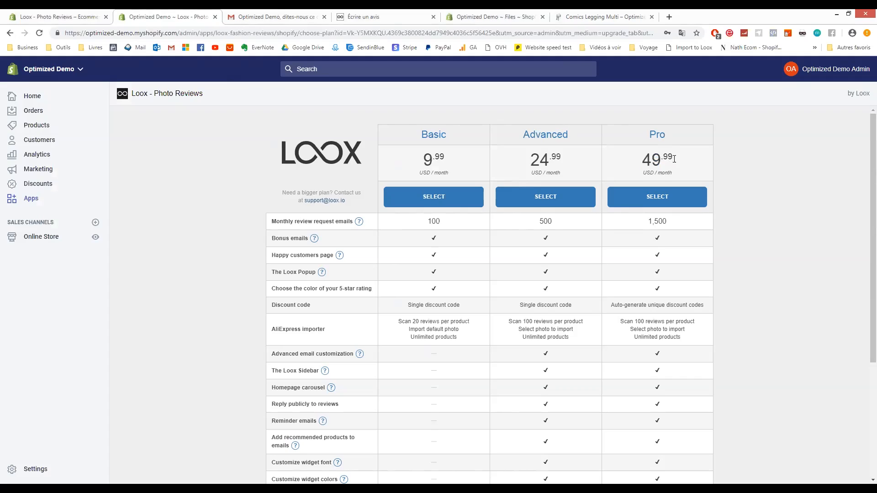
drag(643, 153, 692, 165)
click(767, 236)
Switch to the Loox listing in the Shopify App Store and check its free trial offer.
click(5, 15)
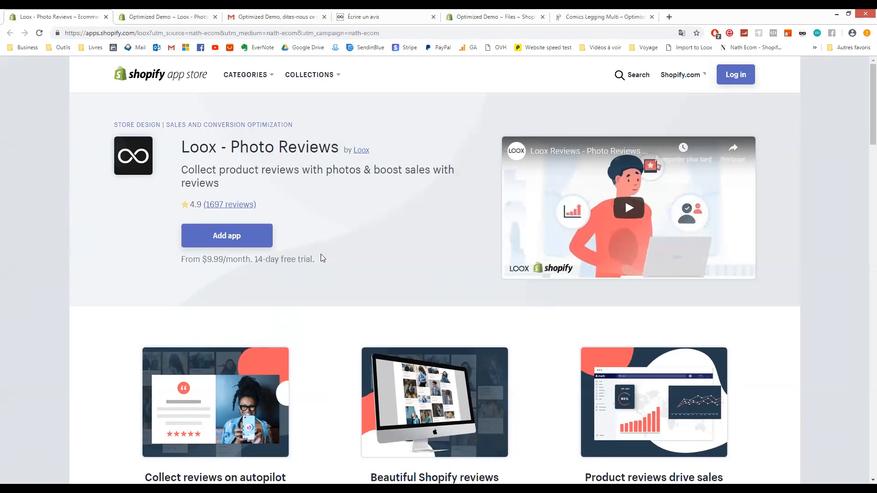
drag(253, 259, 369, 261)
click(371, 261)
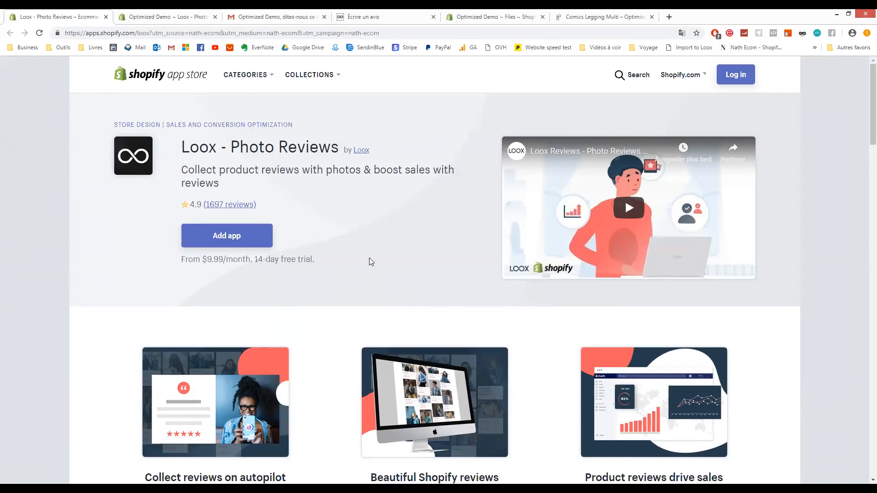